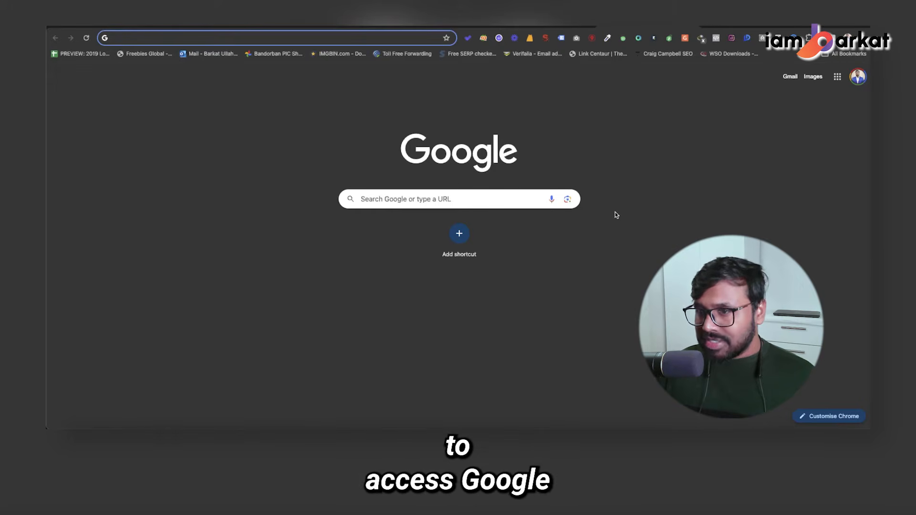
Open the Google Ads home page at ads.google.com and proceed to sign in
{"action": "type", "text": "ads.google.com/intl/en_BD/home/"}
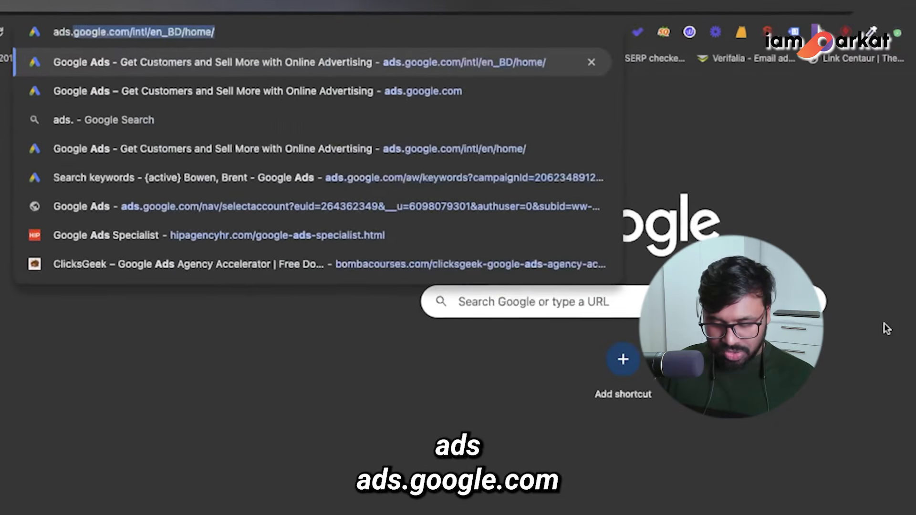
{"action": "key", "text": "Return"}
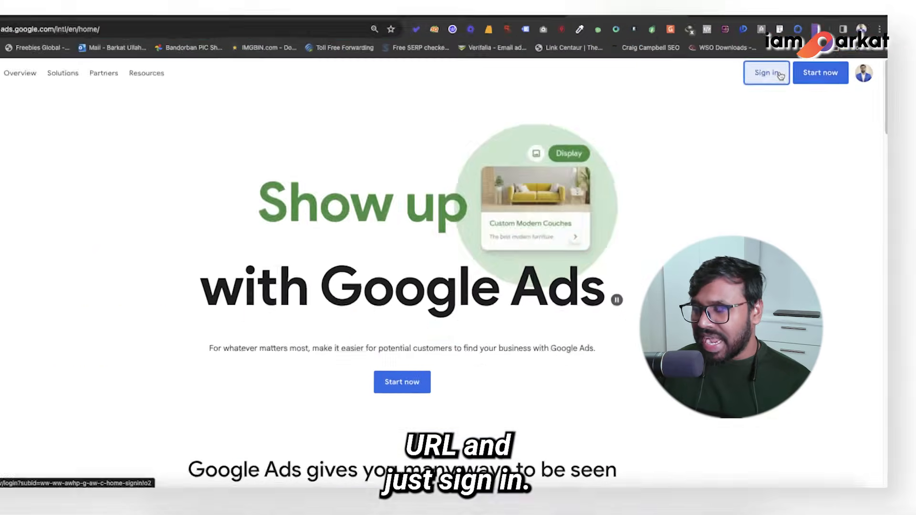
{"action": "left_click", "coordinate": [766, 75]}
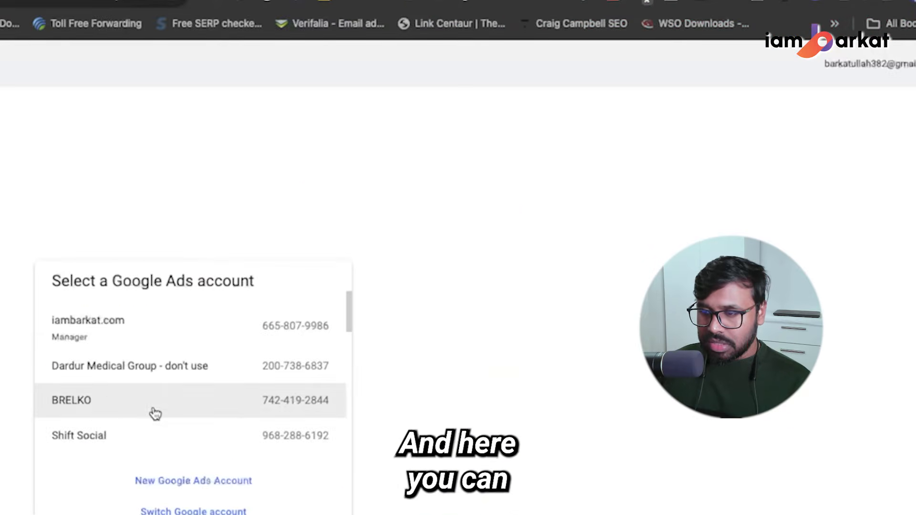
Look through the list of Google Ads accounts and enter the Iambarkat | PPC Agency Liverpool account
{"action": "scroll", "coordinate": [156, 413], "scroll_direction": "down", "scroll_amount": 5}
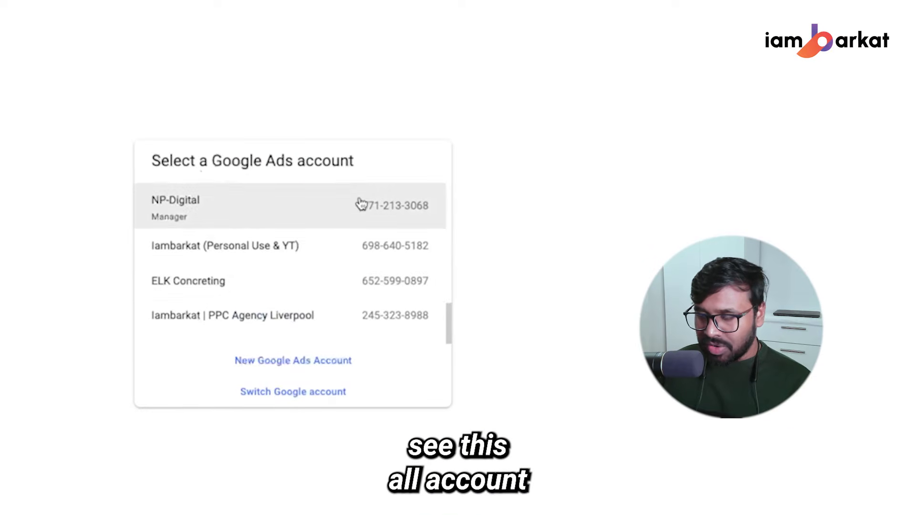
{"action": "scroll", "coordinate": [291, 329], "scroll_direction": "up", "scroll_amount": 1}
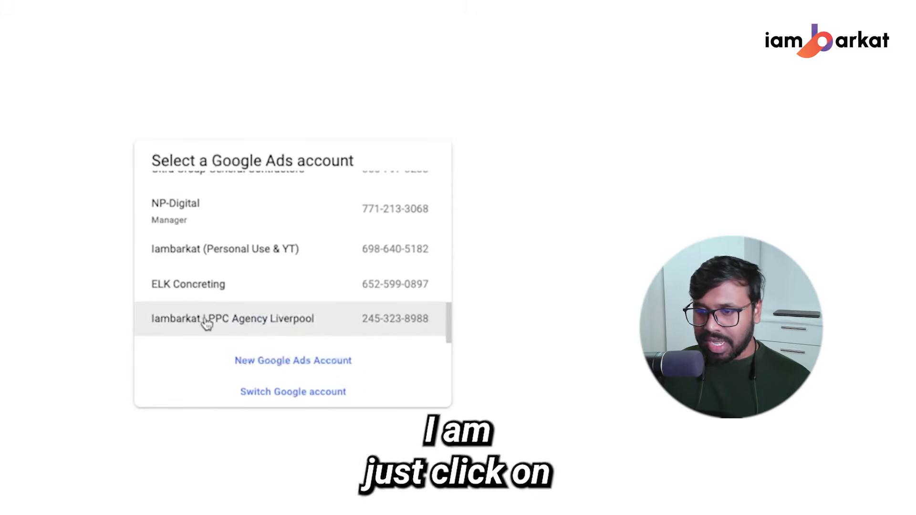
{"action": "left_click", "coordinate": [204, 318]}
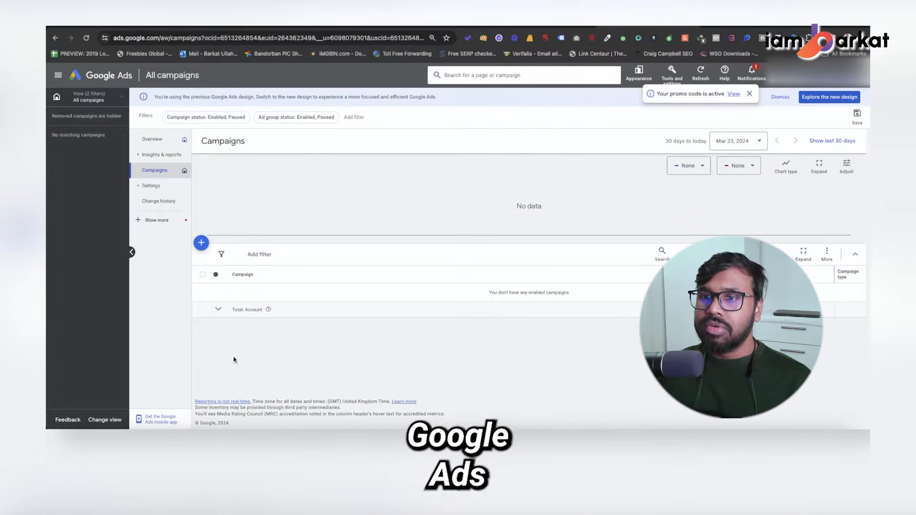
View the account notifications, dismiss the promo code notice and close the notifications
{"action": "left_click", "coordinate": [751, 71]}
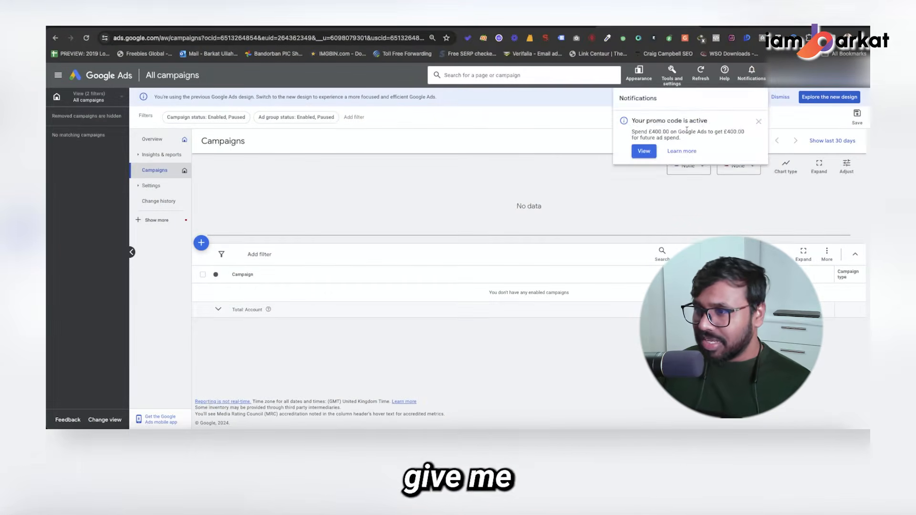
{"action": "left_click", "coordinate": [757, 122]}
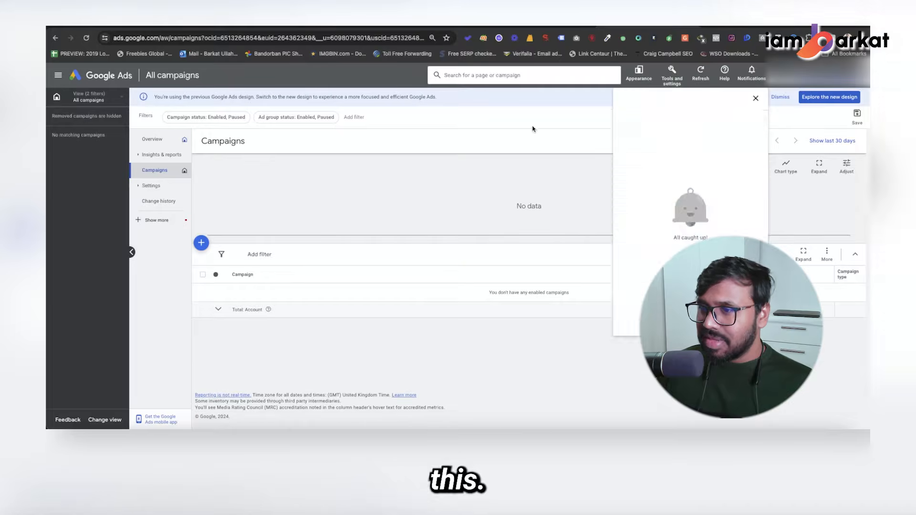
{"action": "left_click", "coordinate": [604, 107]}
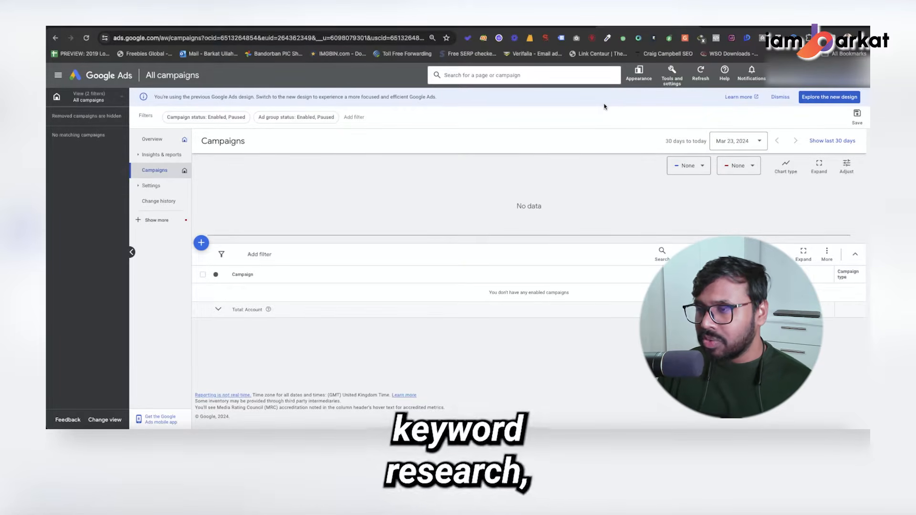
Open Keyword Planner from the planning tools and start discovering new keywords
{"action": "left_click", "coordinate": [672, 72]}
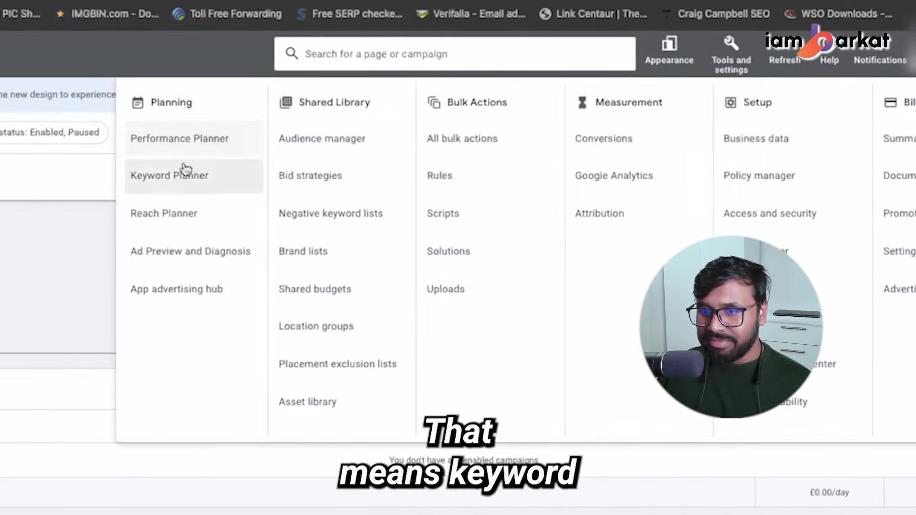
{"action": "left_click", "coordinate": [179, 177]}
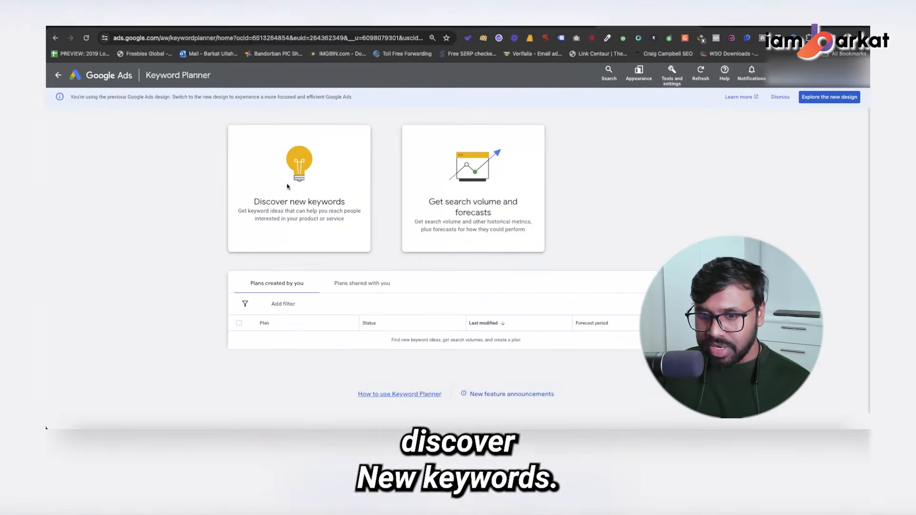
{"action": "left_click", "coordinate": [288, 187]}
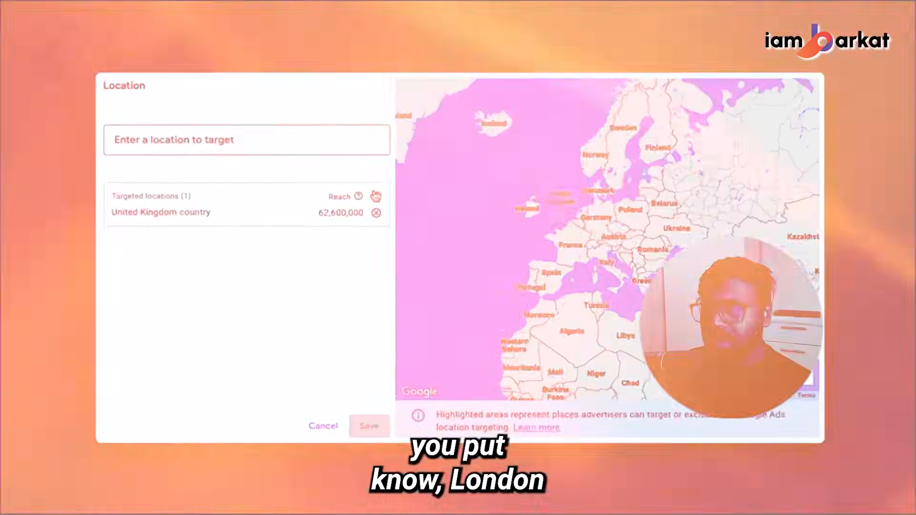
Replace the United Kingdom target location with the city London, England, United Kingdom and save it
{"action": "left_click", "coordinate": [394, 194]}
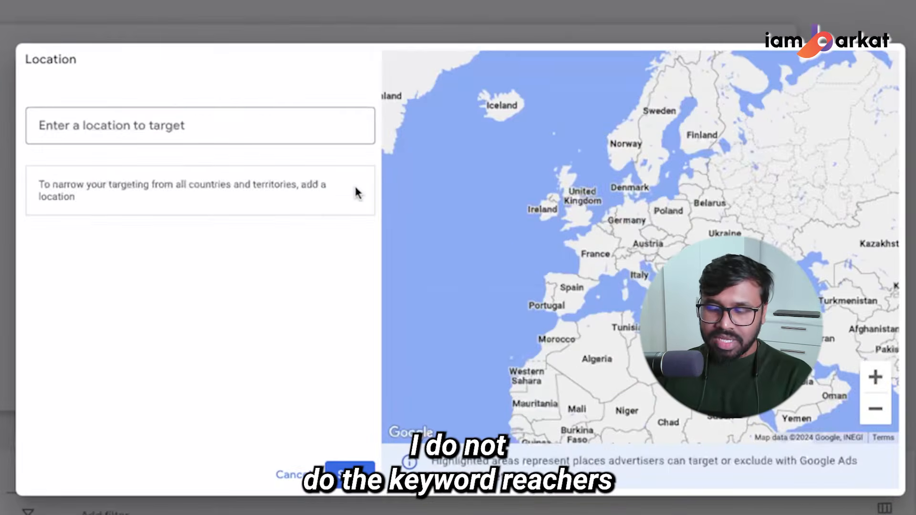
{"action": "left_click", "coordinate": [278, 127]}
{"action": "type", "text": "london"}
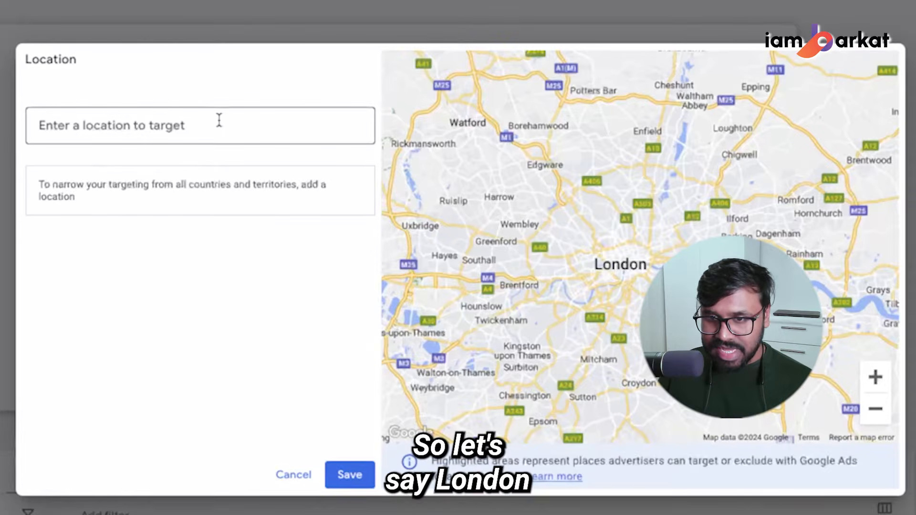
{"action": "left_click", "coordinate": [219, 122]}
{"action": "type", "text": "london"}
{"action": "left_click", "coordinate": [453, 181]}
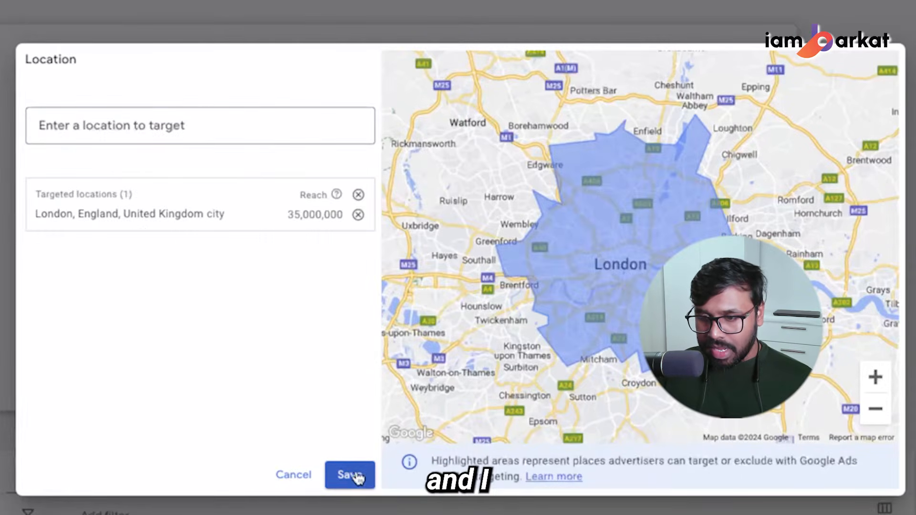
{"action": "left_click", "coordinate": [353, 476]}
Enter "roofers london" as the keyword to start from and get its keyword results
{"action": "left_click", "coordinate": [134, 176]}
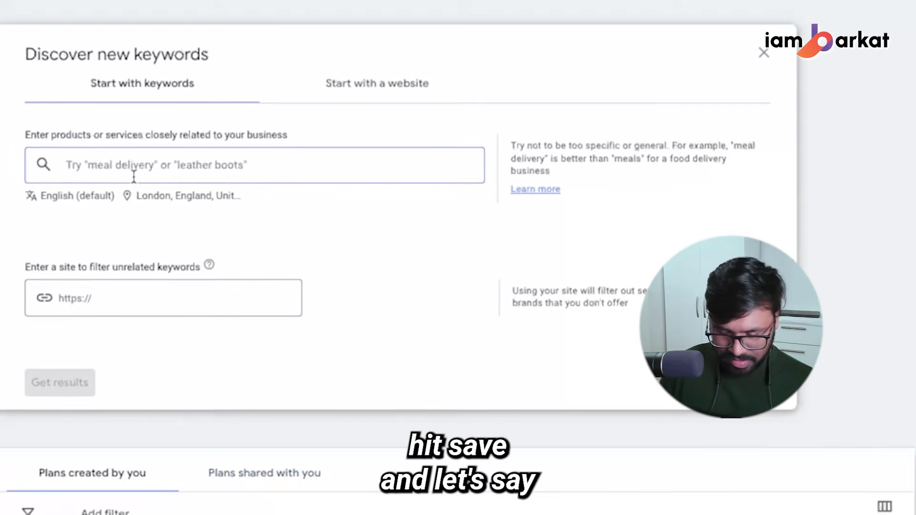
{"action": "type", "text": "roofers london"}
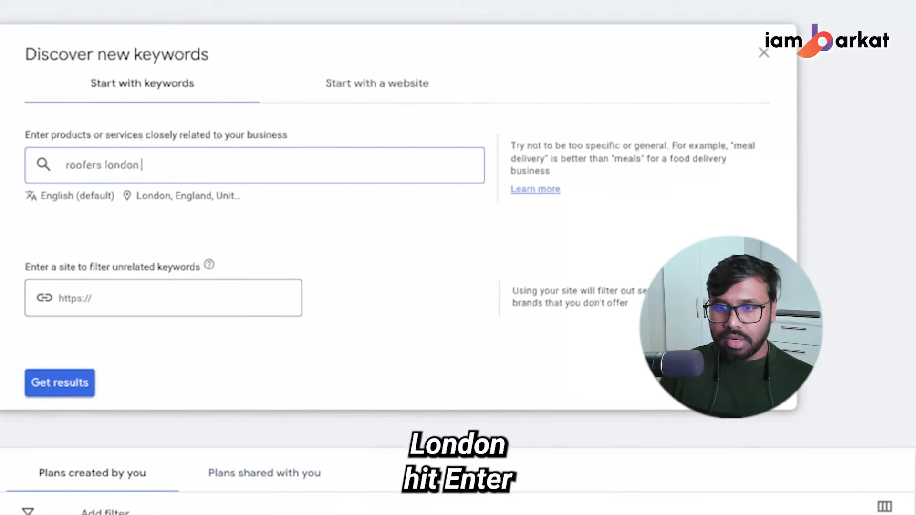
{"action": "key", "text": "Return"}
{"action": "left_click", "coordinate": [55, 382]}
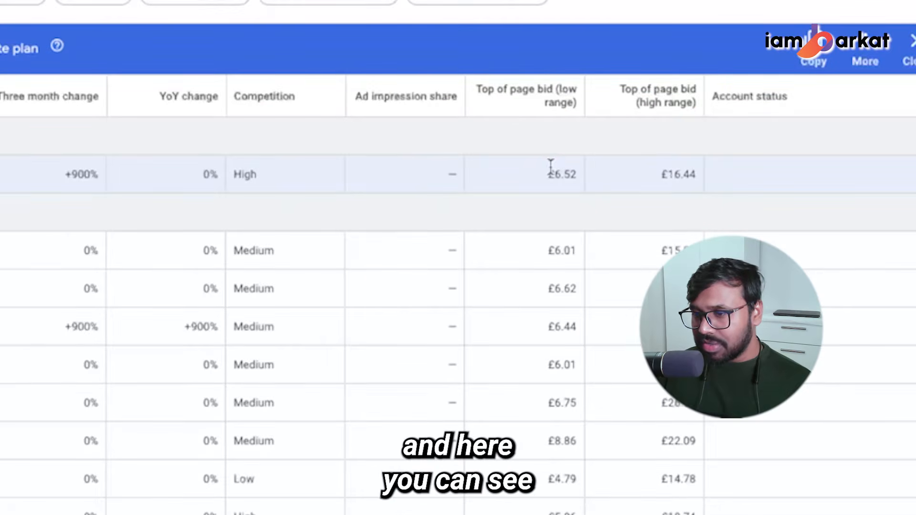
Examine the low and high top of page bids and the monthly searches for "roofers london"
{"action": "left_click_drag", "start_coordinate": [551, 168], "coordinate": [599, 195]}
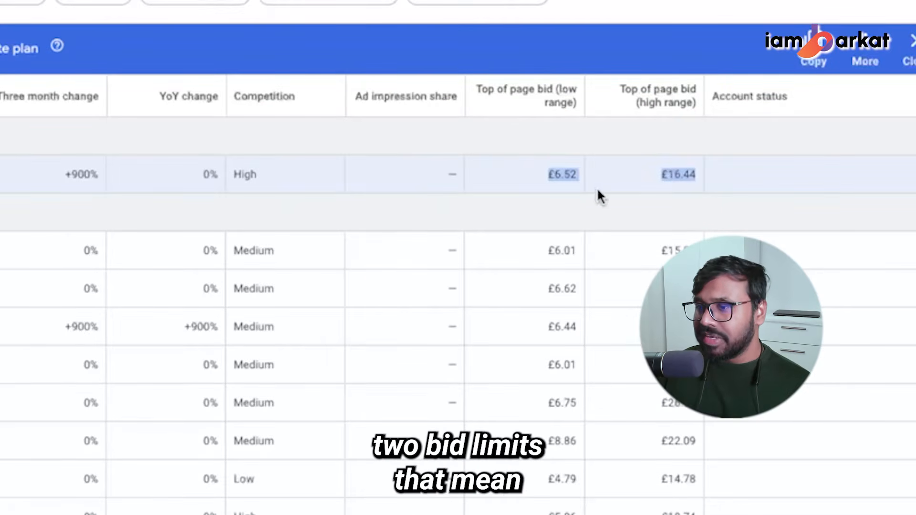
{"action": "left_click", "coordinate": [582, 157]}
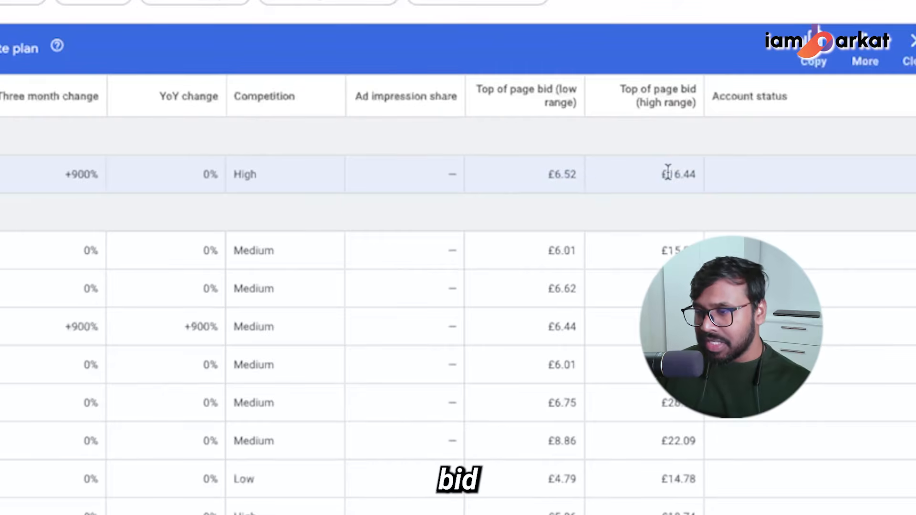
{"action": "left_click_drag", "start_coordinate": [668, 172], "coordinate": [690, 171]}
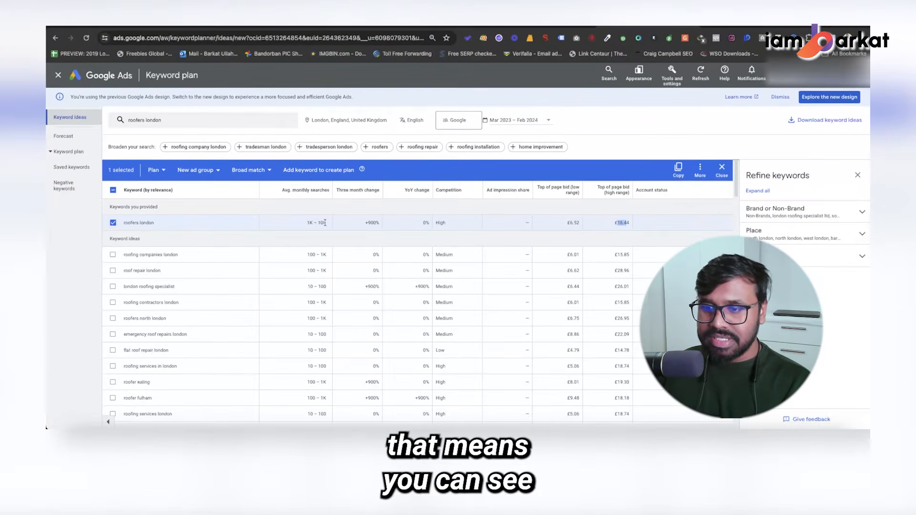
{"action": "left_click_drag", "start_coordinate": [321, 223], "coordinate": [615, 220]}
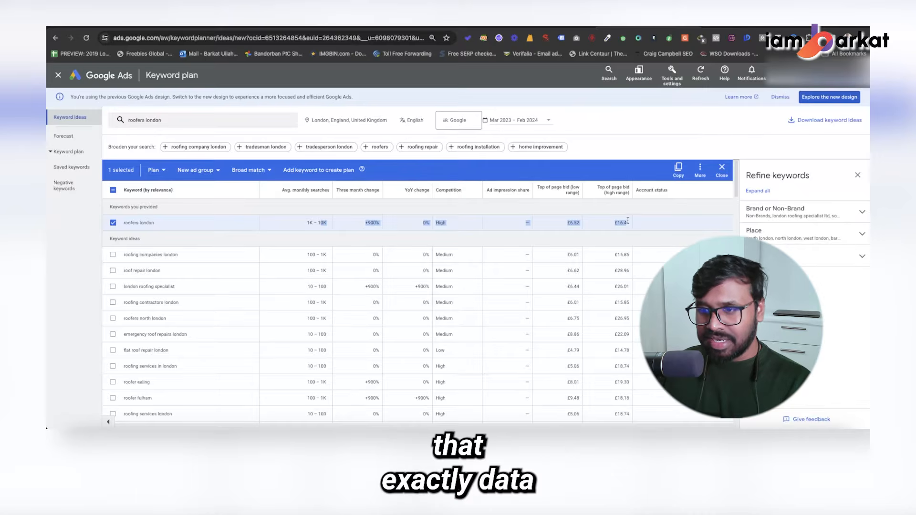
Replace London with United Kingdom as the target location, save, and review the top of page bids for "roofers london"
{"action": "left_click", "coordinate": [334, 120]}
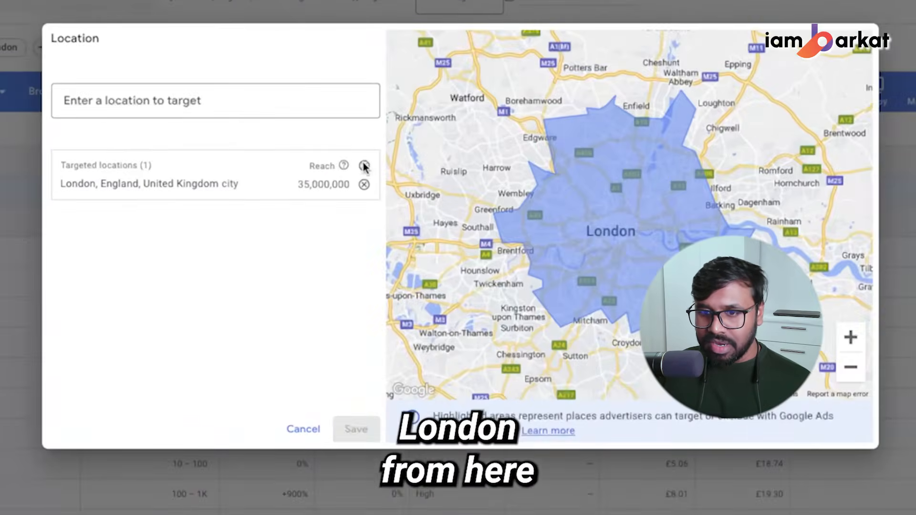
{"action": "left_click", "coordinate": [408, 209]}
{"action": "type", "text": "uni"}
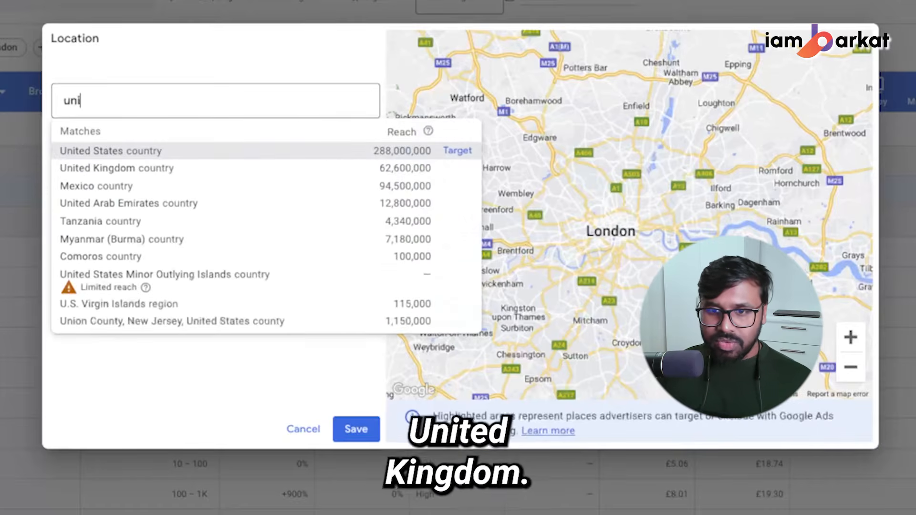
{"action": "left_click", "coordinate": [457, 168]}
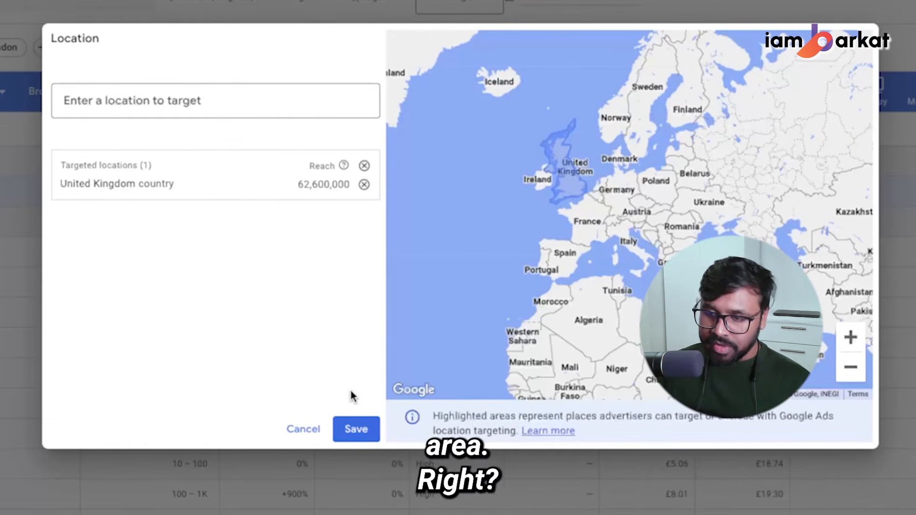
{"action": "left_click", "coordinate": [356, 432]}
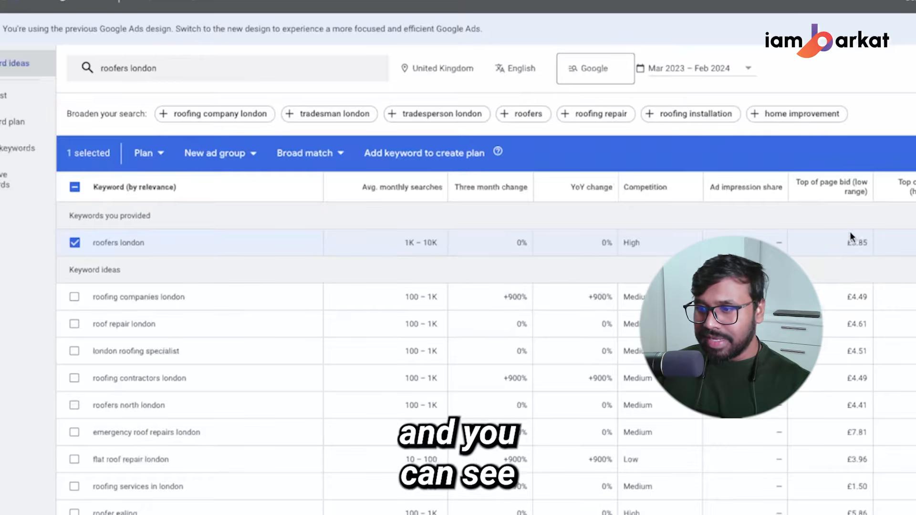
{"action": "left_click_drag", "start_coordinate": [847, 244], "coordinate": [603, 243]}
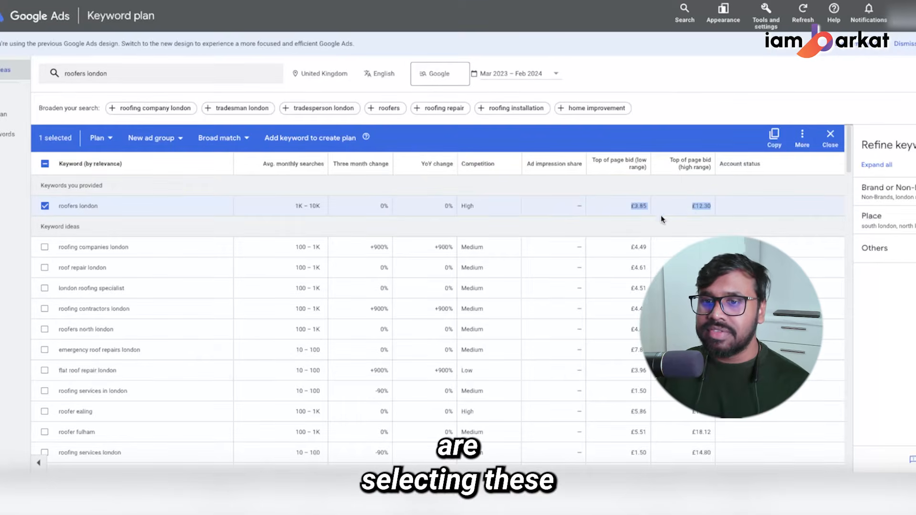
Remove United Kingdom from the keyword plan's targeted locations, add London, England, United Kingdom city and save
{"action": "left_click", "coordinate": [321, 76]}
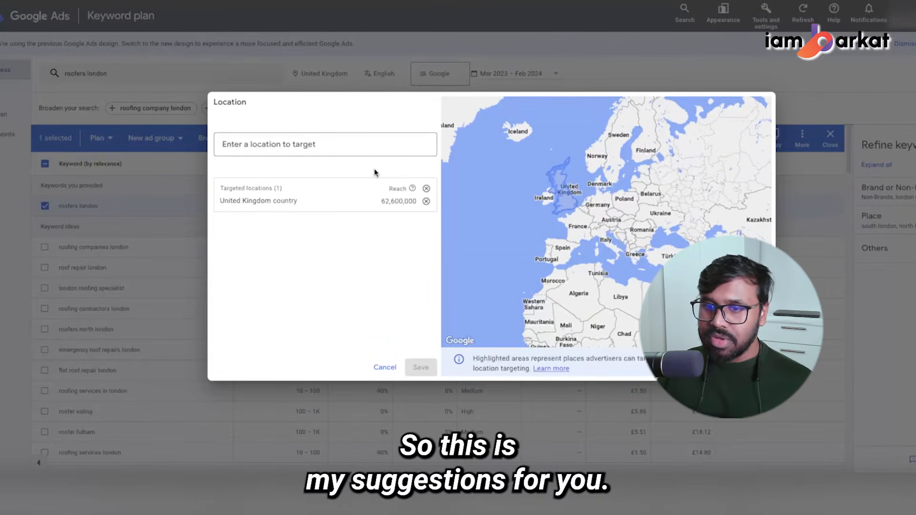
{"action": "left_click", "coordinate": [426, 201]}
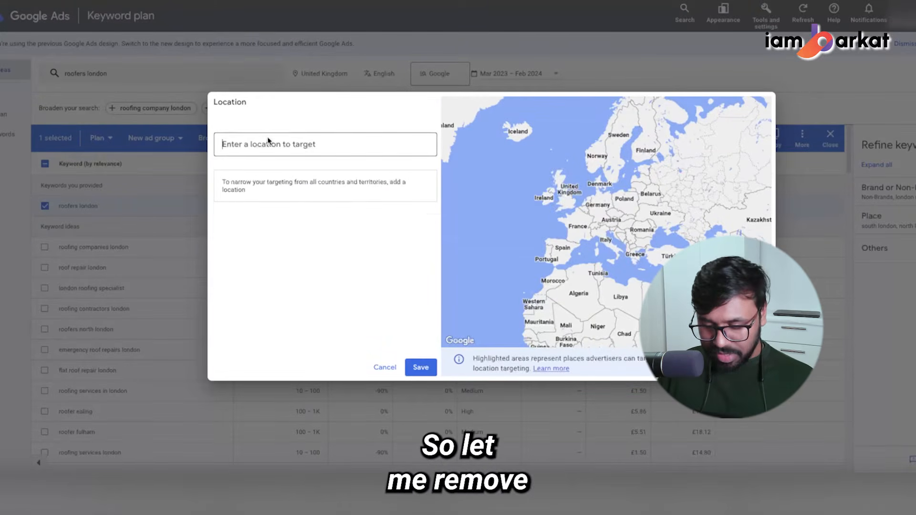
{"action": "left_click", "coordinate": [268, 143]}
{"action": "type", "text": "london"}
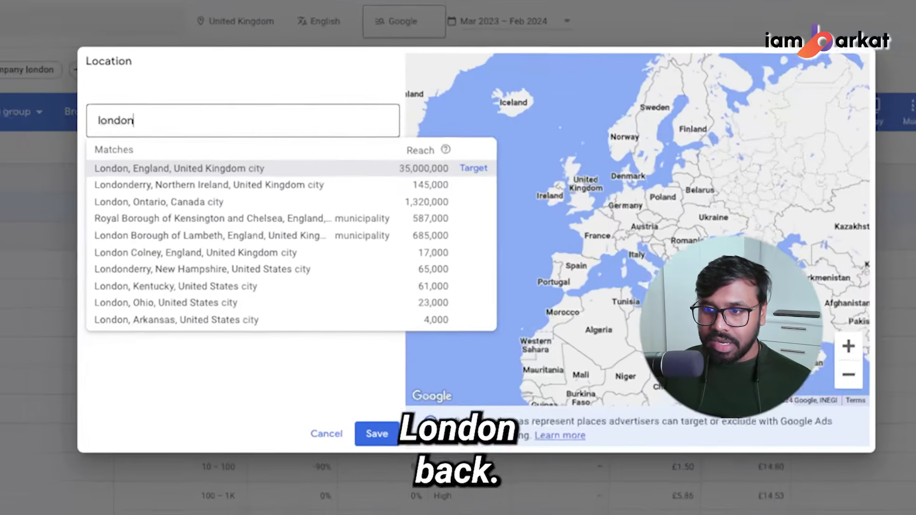
{"action": "left_click", "coordinate": [472, 167]}
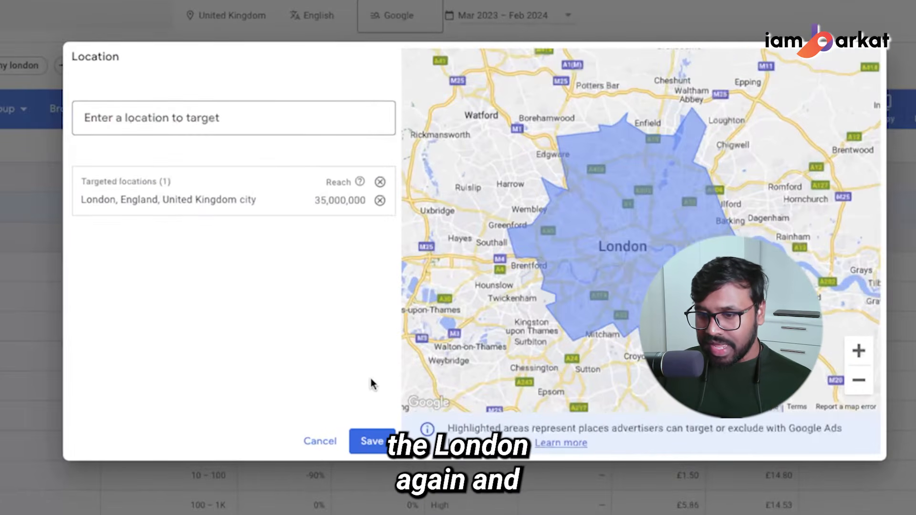
{"action": "left_click", "coordinate": [371, 447]}
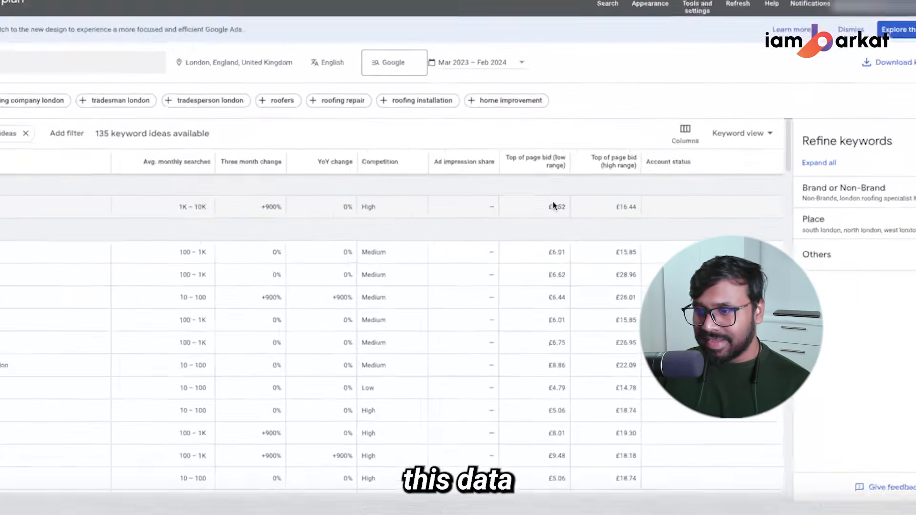
Examine the top of page bid range for "roofers london" with London targeting and select that keyword
{"action": "left_click_drag", "start_coordinate": [566, 222], "coordinate": [621, 226]}
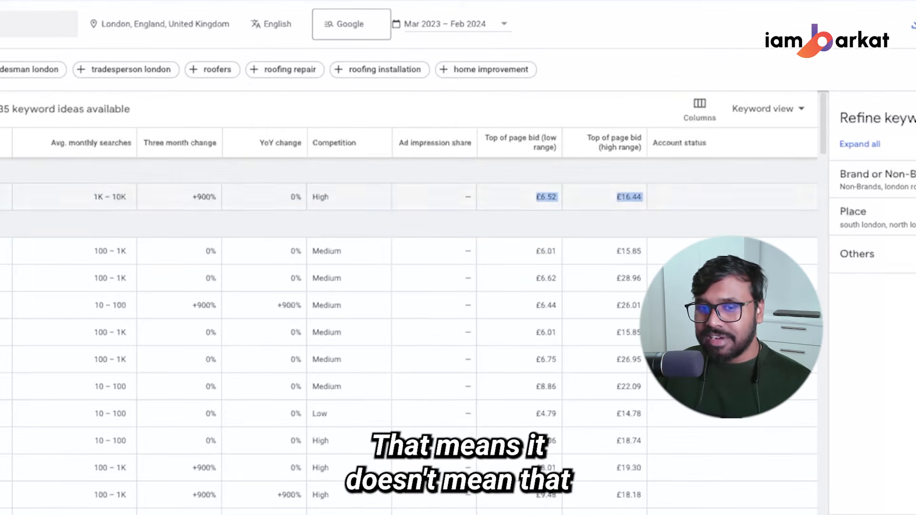
{"action": "left_click", "coordinate": [1, 196]}
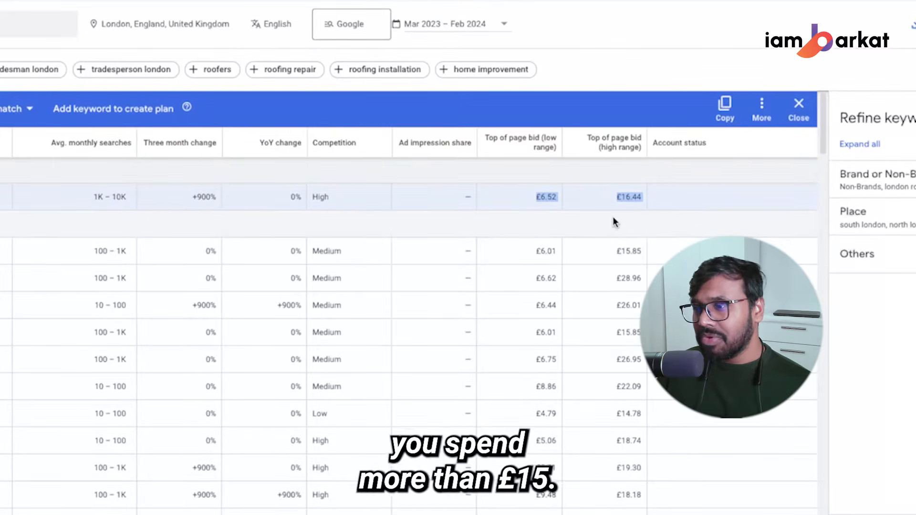
{"action": "left_click", "coordinate": [635, 196]}
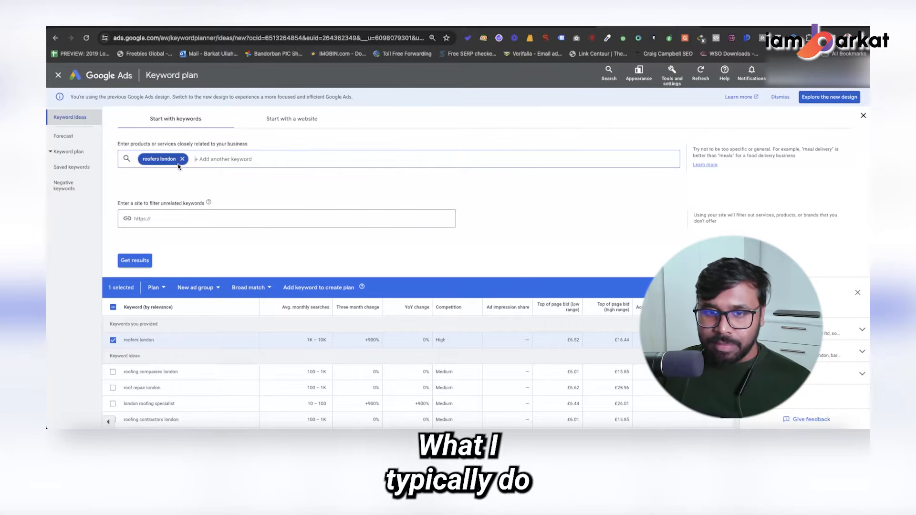
Replace the "roofers london" seed keyword with "roofers", "roofing company" and "roofing services", and get the keyword results
{"action": "left_click", "coordinate": [183, 159]}
{"action": "type", "text": "r"}
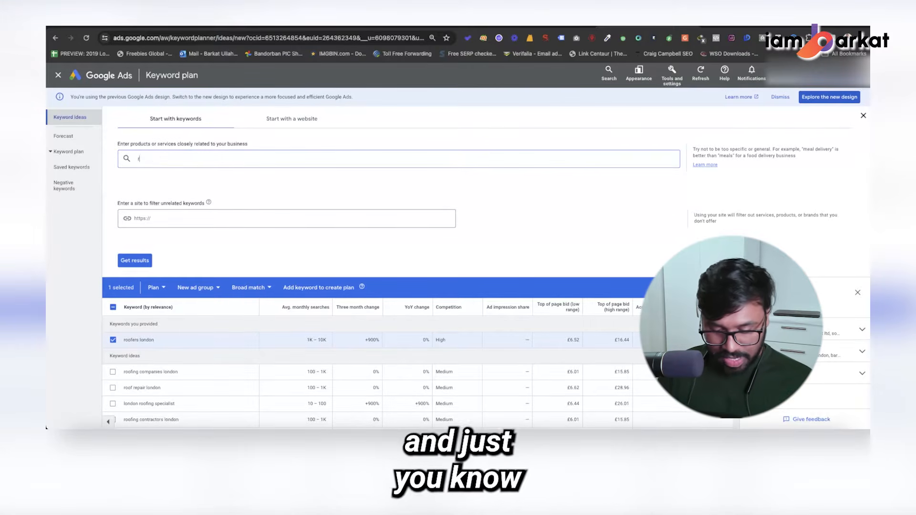
{"action": "type", "text": "oofers"}
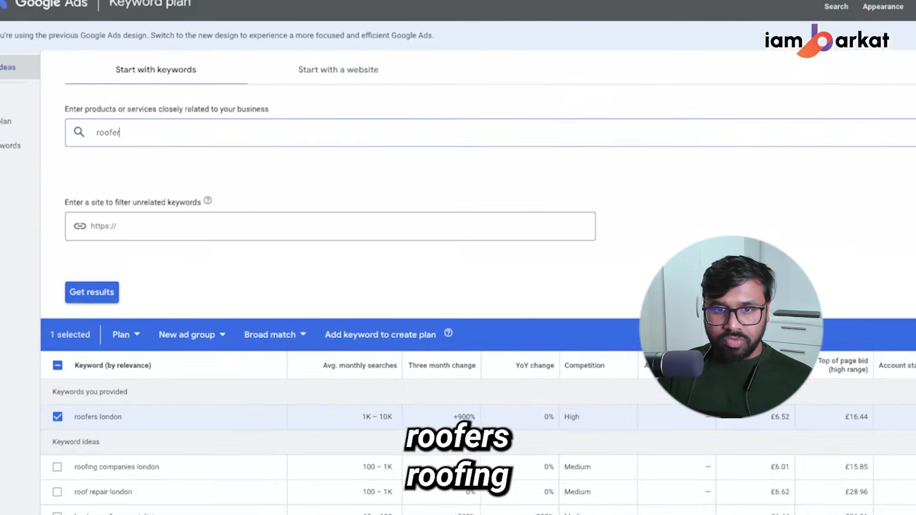
{"action": "key", "text": "Return"}
{"action": "type", "text": "roofing co"}
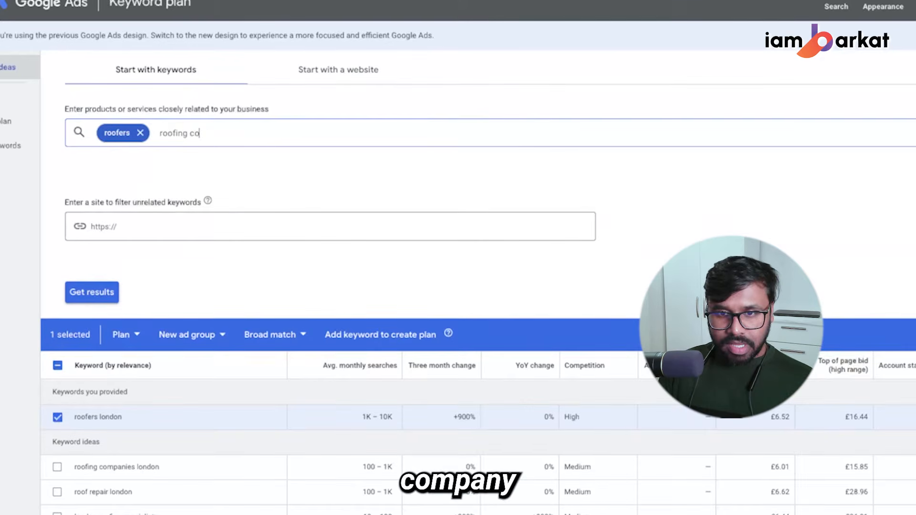
{"action": "type", "text": "mpany"}
{"action": "key", "text": "Return"}
{"action": "type", "text": "roof"}
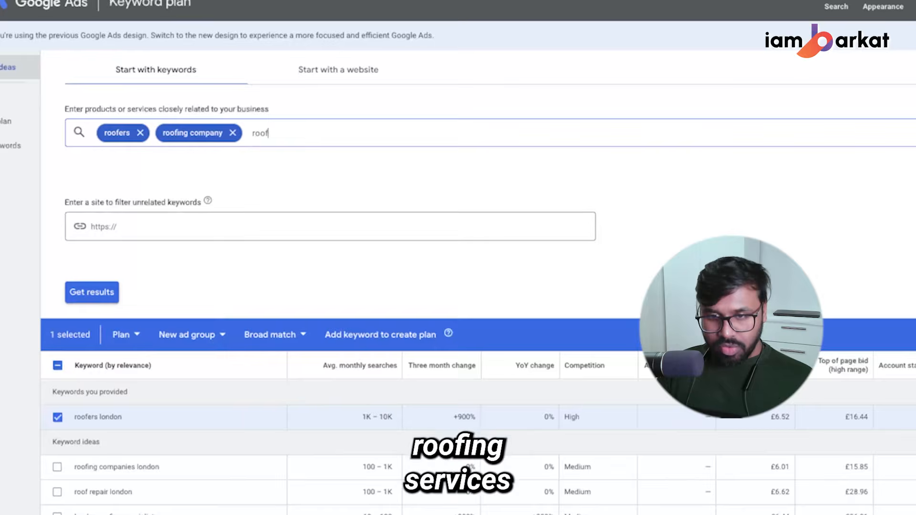
{"action": "type", "text": "iung"}
{"action": "type", "text": " s"}
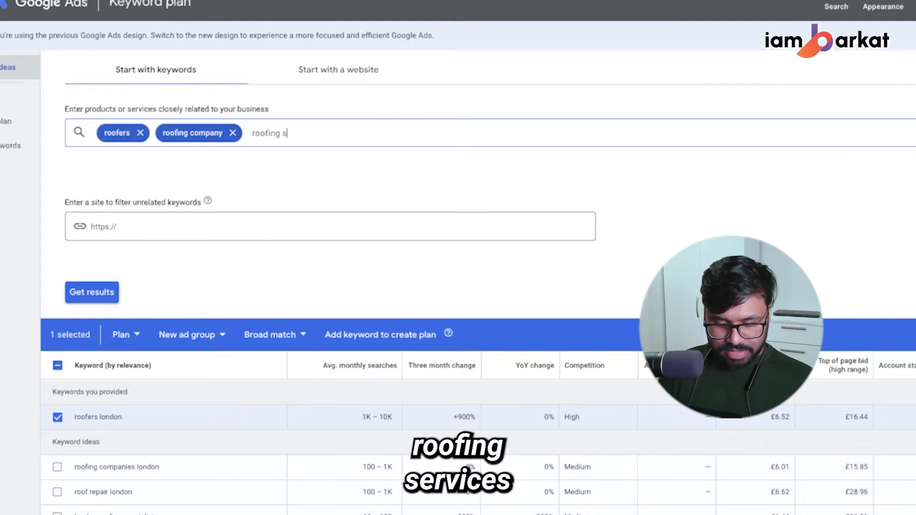
{"action": "type", "text": "ervices"}
{"action": "key", "text": "Return"}
{"action": "left_click", "coordinate": [85, 296]}
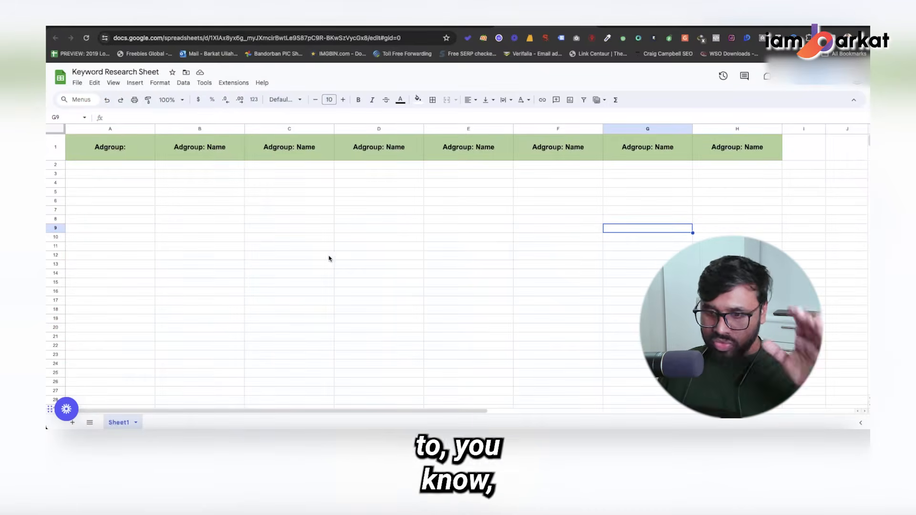
In the Google Sheets Keyword Research Sheet, name the ad groups in A1, B1 and C1 Services, Company and Repair
{"action": "left_click", "coordinate": [143, 153]}
{"action": "key", "text": "Return"}
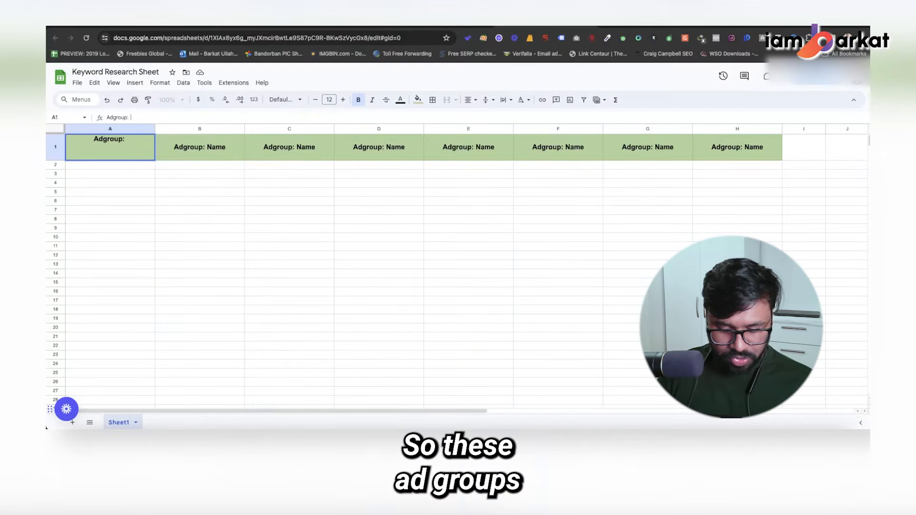
{"action": "type", "text": "Services"}
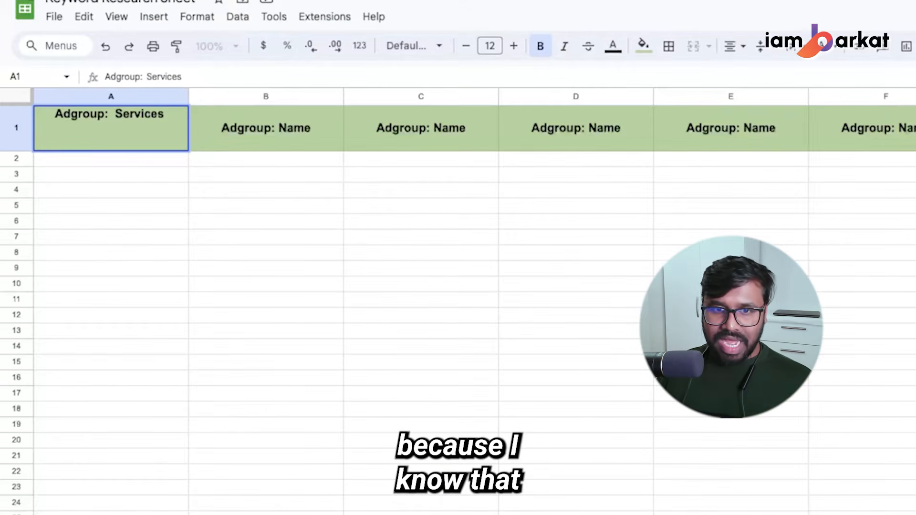
{"action": "left_click", "coordinate": [310, 173]}
{"action": "left_click", "coordinate": [285, 132]}
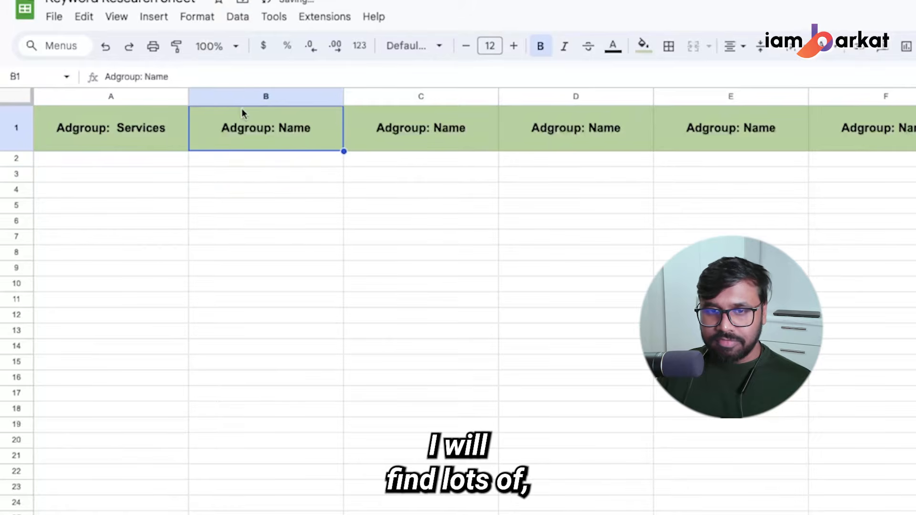
{"action": "left_click", "coordinate": [148, 77]}
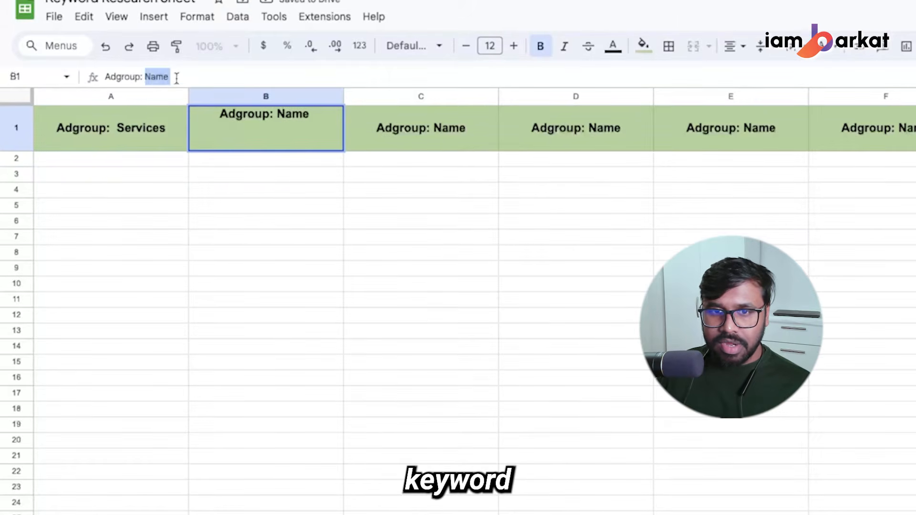
{"action": "type", "text": "Company"}
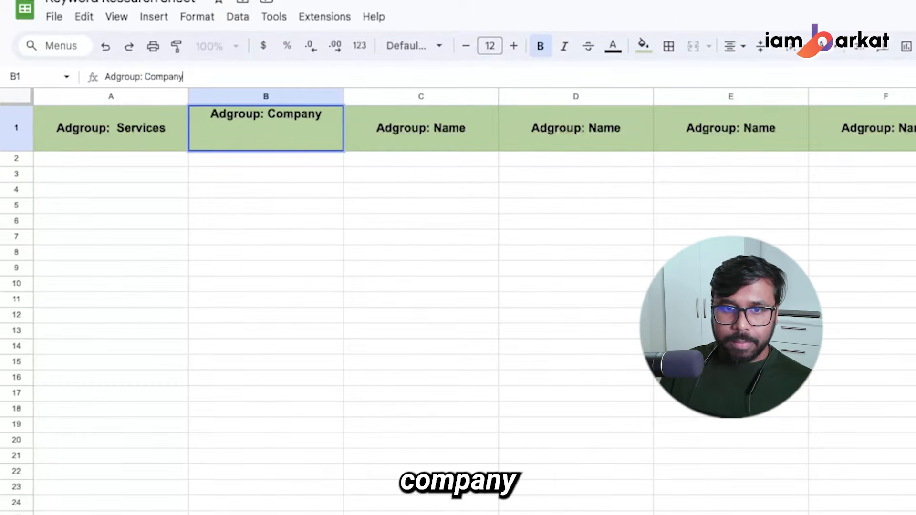
{"action": "left_click", "coordinate": [265, 221]}
{"action": "left_click", "coordinate": [405, 141]}
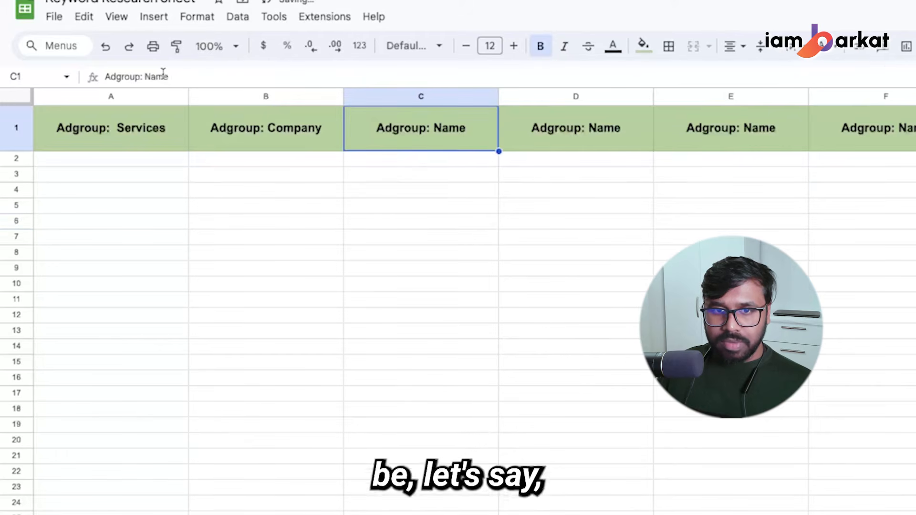
{"action": "double_click", "coordinate": [149, 77]}
{"action": "type", "text": "Repair"}
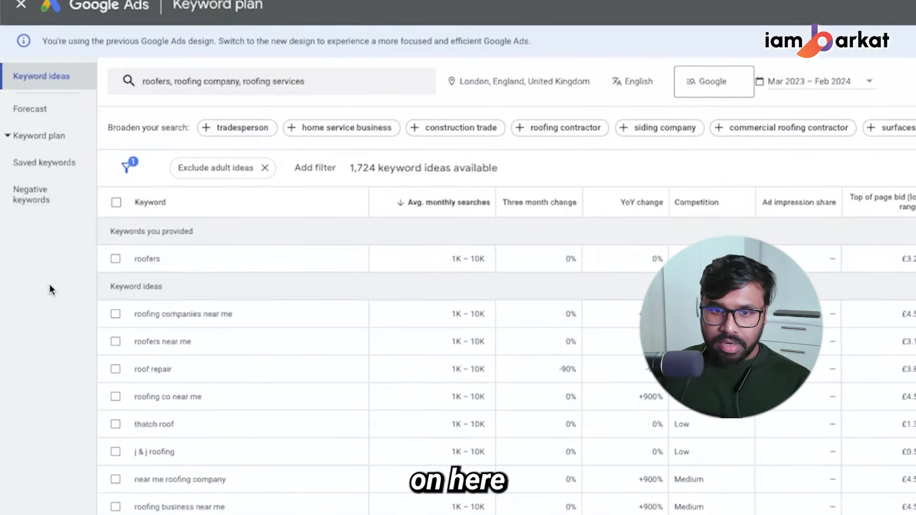
In Keyword Planner, filter the keyword ideas to those containing "service" with Text Match
{"action": "scroll", "coordinate": [327, 494], "scroll_direction": "down", "scroll_amount": 10}
{"action": "scroll", "coordinate": [353, 437], "scroll_direction": "down", "scroll_amount": 1}
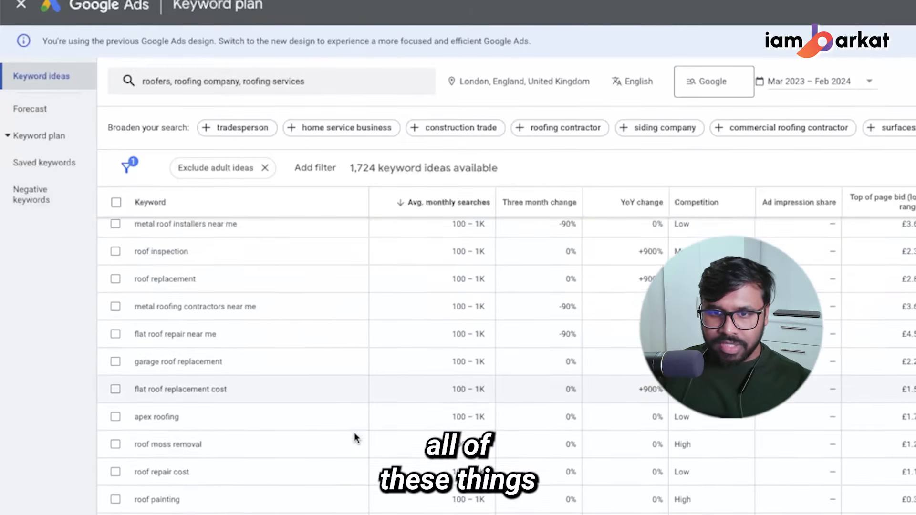
{"action": "scroll", "coordinate": [353, 432], "scroll_direction": "up", "scroll_amount": 10}
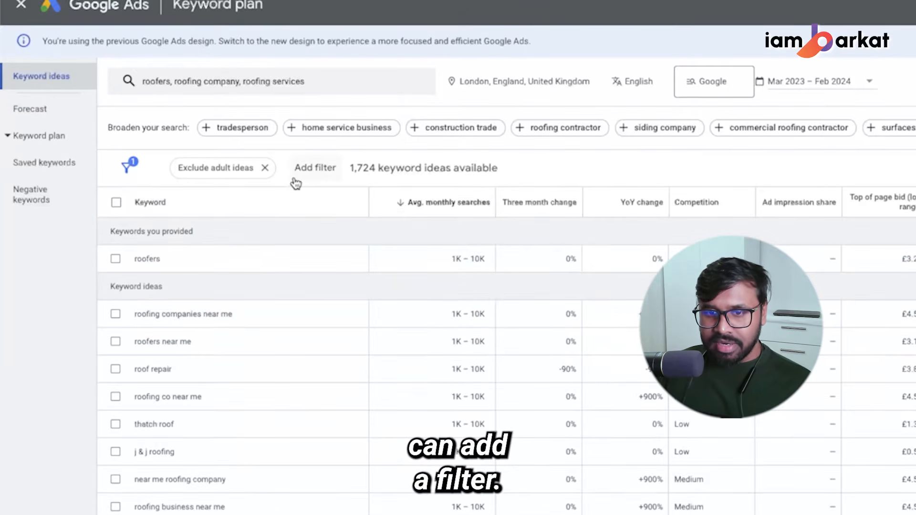
{"action": "left_click", "coordinate": [315, 167]}
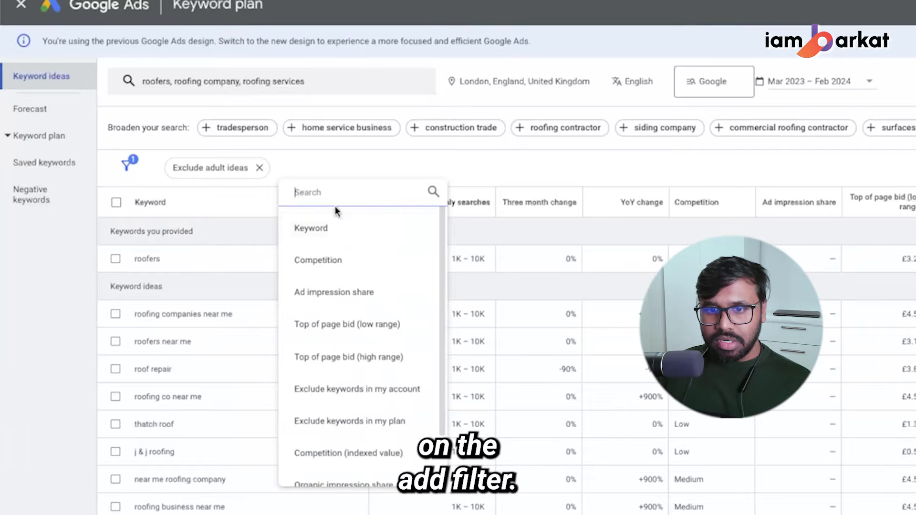
{"action": "left_click", "coordinate": [328, 233]}
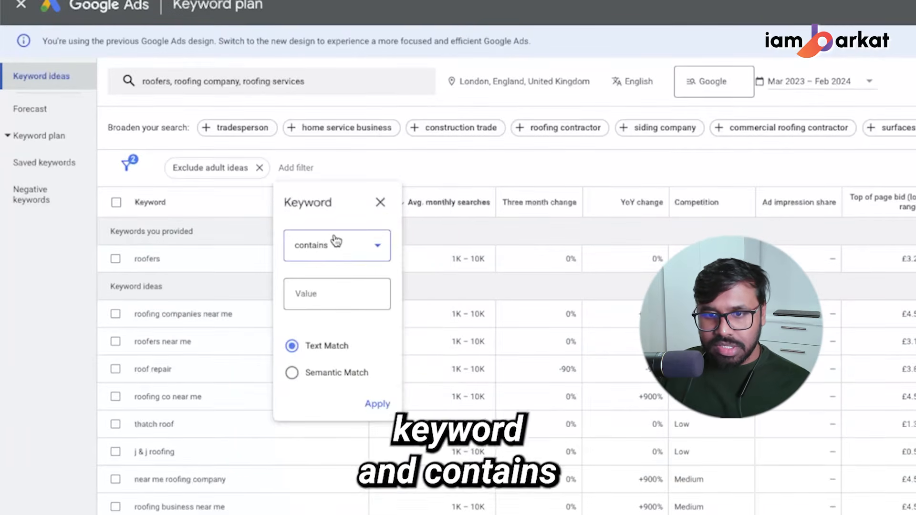
{"action": "left_click", "coordinate": [313, 258]}
{"action": "left_click", "coordinate": [313, 258]}
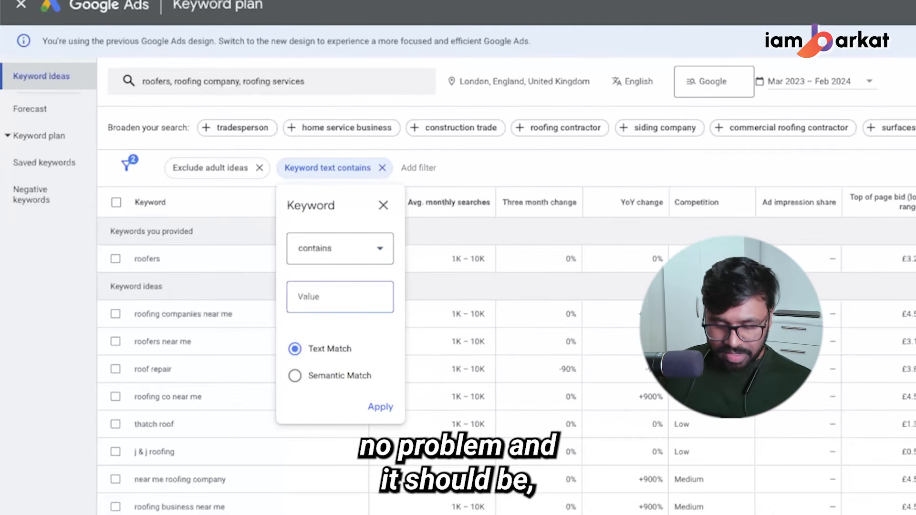
{"action": "type", "text": "services"}
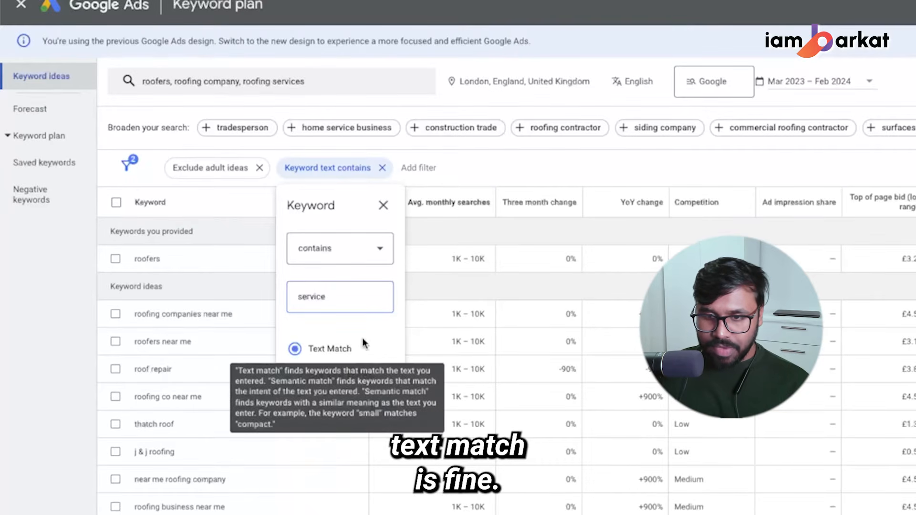
{"action": "left_click", "coordinate": [383, 407]}
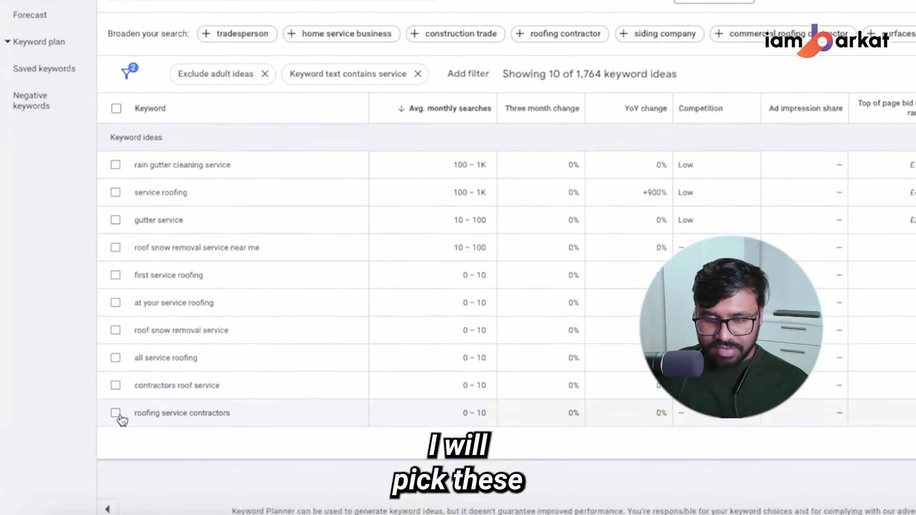
Select the keyword ideas "roofing service contractors", "contractors roof service" and "service roofing", and copy them
{"action": "left_click", "coordinate": [115, 506]}
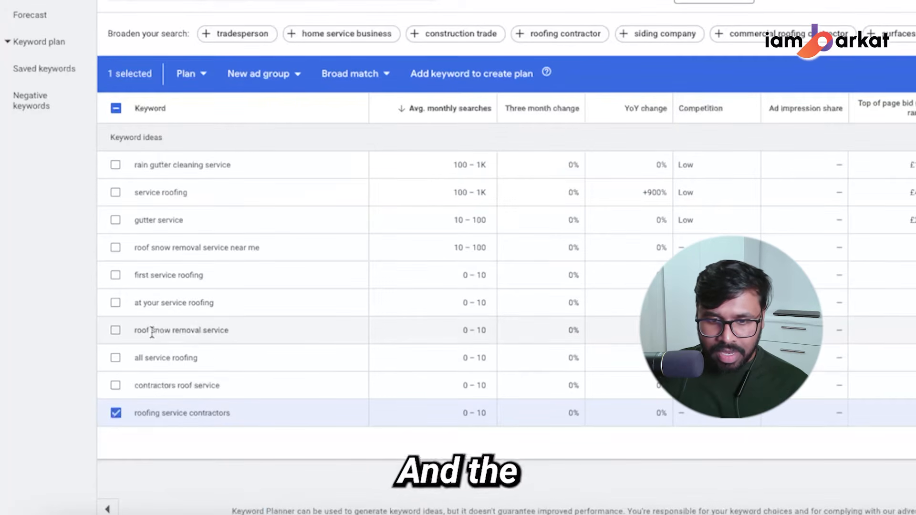
{"action": "left_click", "coordinate": [115, 385]}
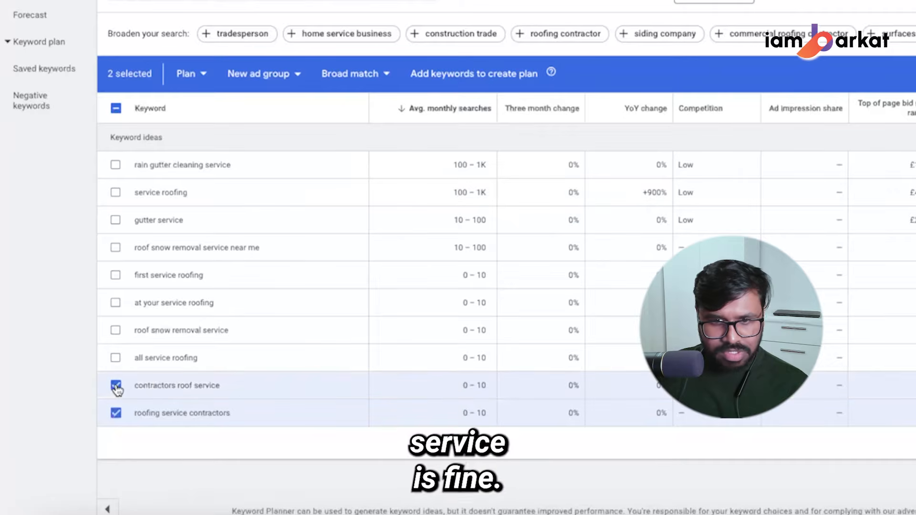
{"action": "left_click", "coordinate": [116, 193]}
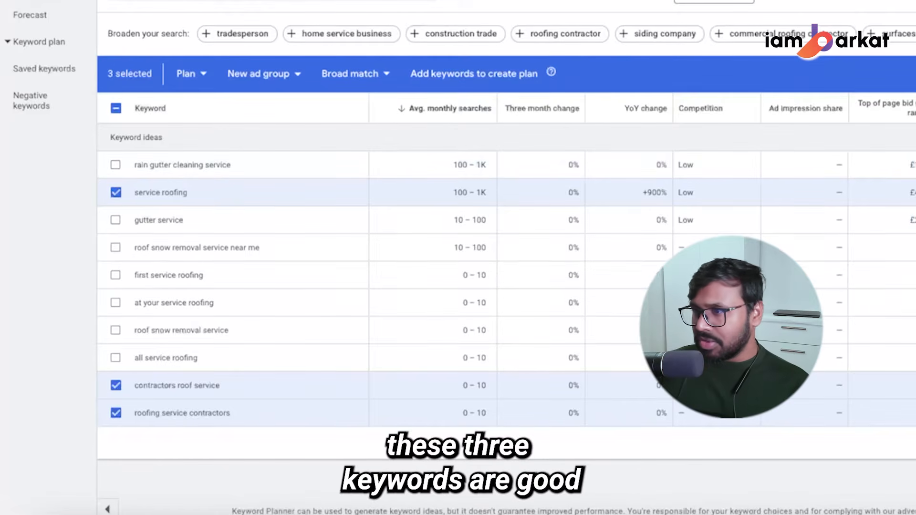
{"action": "left_click", "coordinate": [768, 73]}
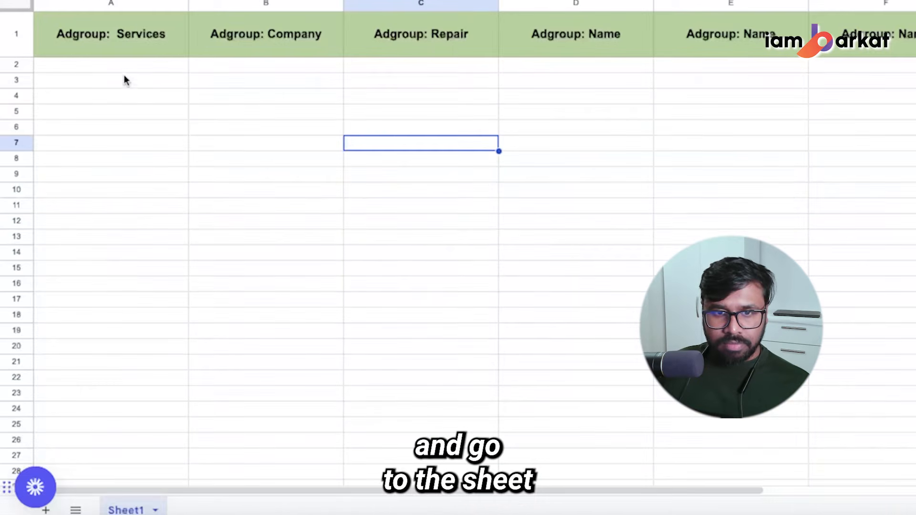
Paste the copied keywords into the Services ad group column of the Google Sheets research sheet, starting at A2
{"action": "left_click", "coordinate": [127, 69]}
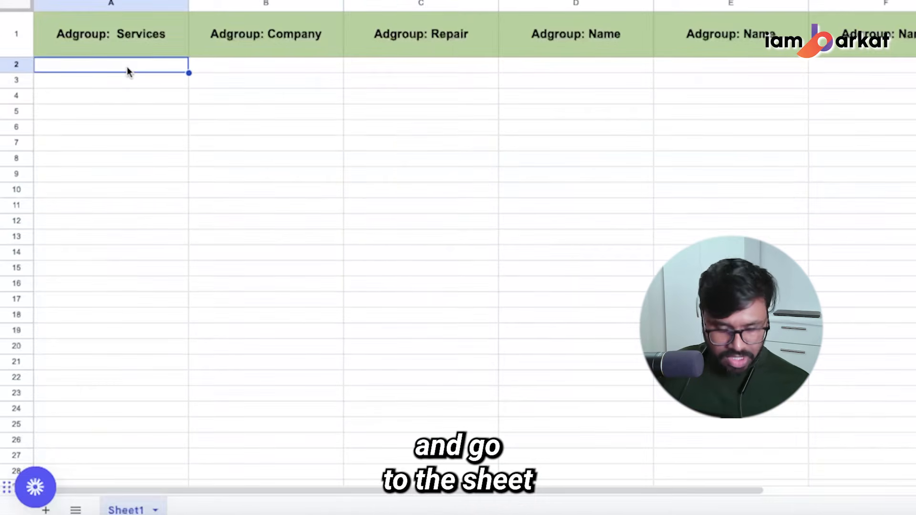
{"action": "type", "text": "roofing service contractors contractors roof service service roofing"}
{"action": "left_click", "coordinate": [133, 190]}
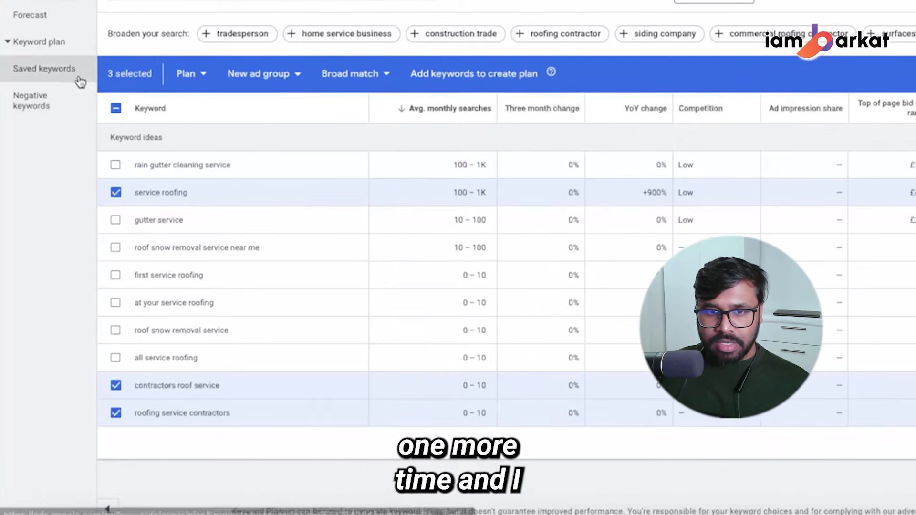
Back in Keyword Planner, clear the keyword selection and change the keyword text filter to contain "services"
{"action": "left_click", "coordinate": [116, 108]}
{"action": "left_click", "coordinate": [116, 108]}
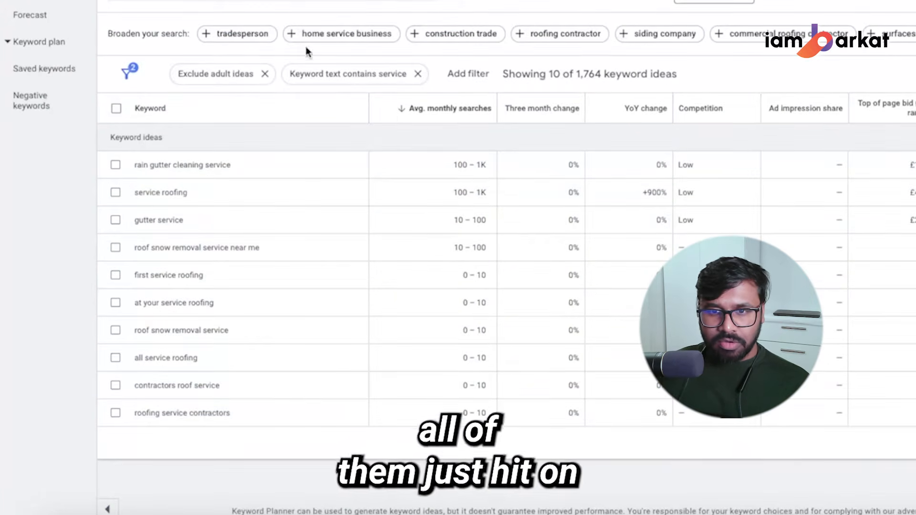
{"action": "left_click", "coordinate": [324, 73]}
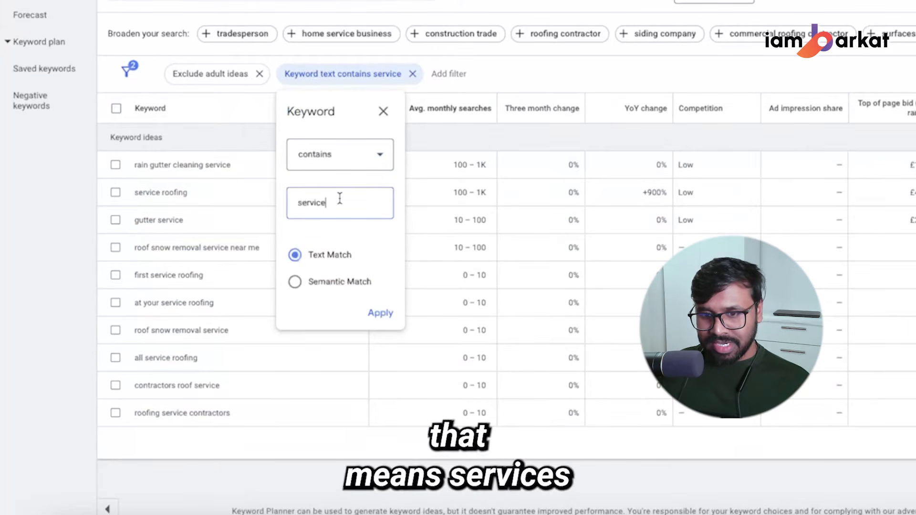
{"action": "type", "text": "s"}
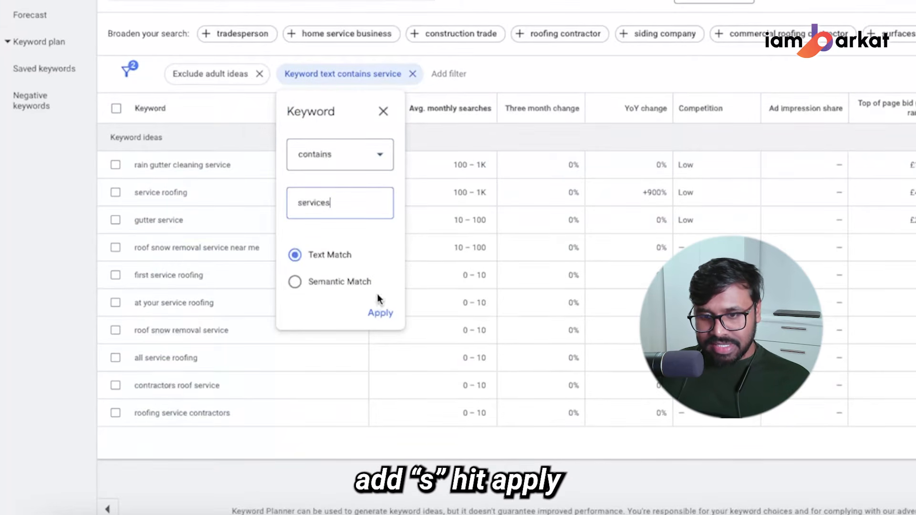
{"action": "left_click", "coordinate": [382, 313]}
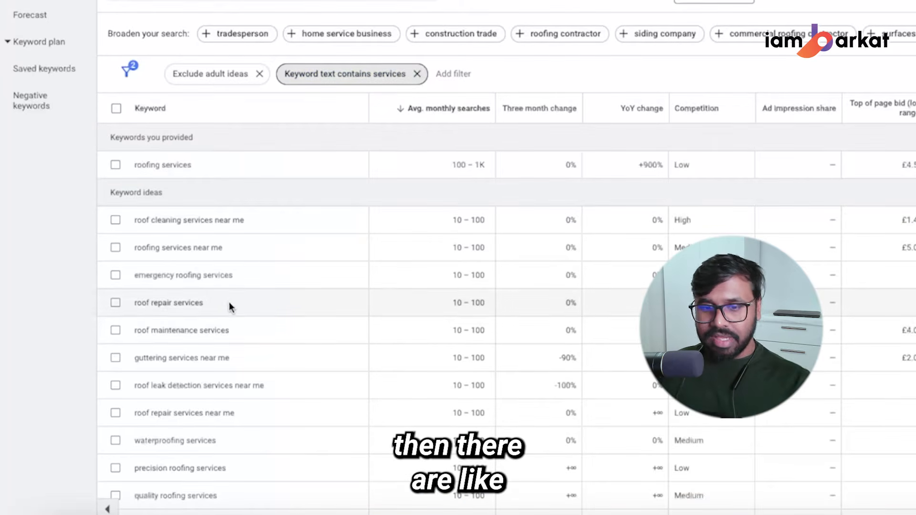
Select the keywords "roofing services", "roofing services near me", "emergency roofing services" and "roof maintenance services"
{"action": "scroll", "coordinate": [239, 310], "scroll_direction": "down", "scroll_amount": 12}
{"action": "scroll", "coordinate": [276, 322], "scroll_direction": "down", "scroll_amount": 2}
{"action": "scroll", "coordinate": [214, 262], "scroll_direction": "up", "scroll_amount": 15}
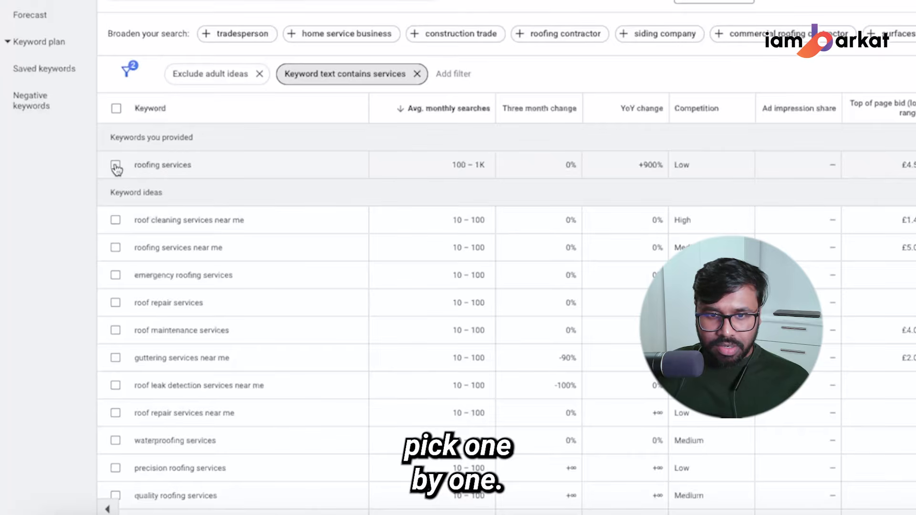
{"action": "left_click", "coordinate": [116, 165]}
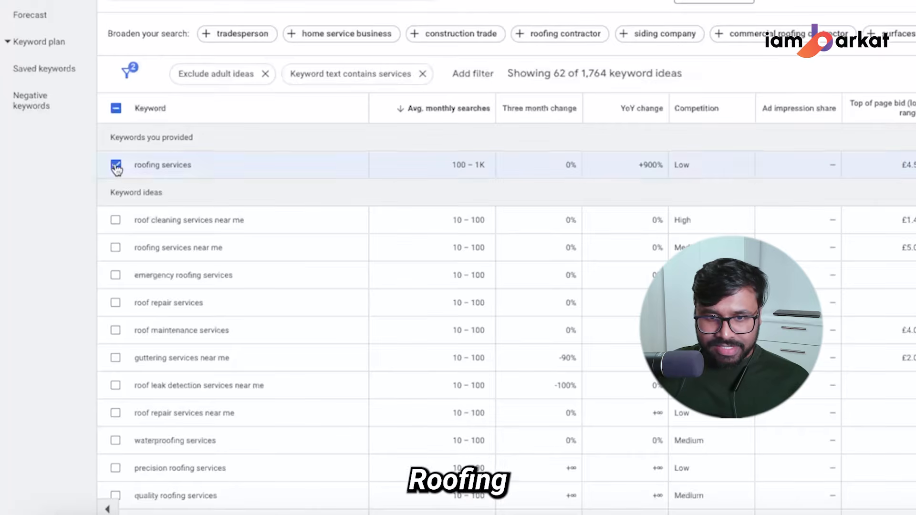
{"action": "left_click", "coordinate": [115, 249]}
{"action": "left_click", "coordinate": [116, 276]}
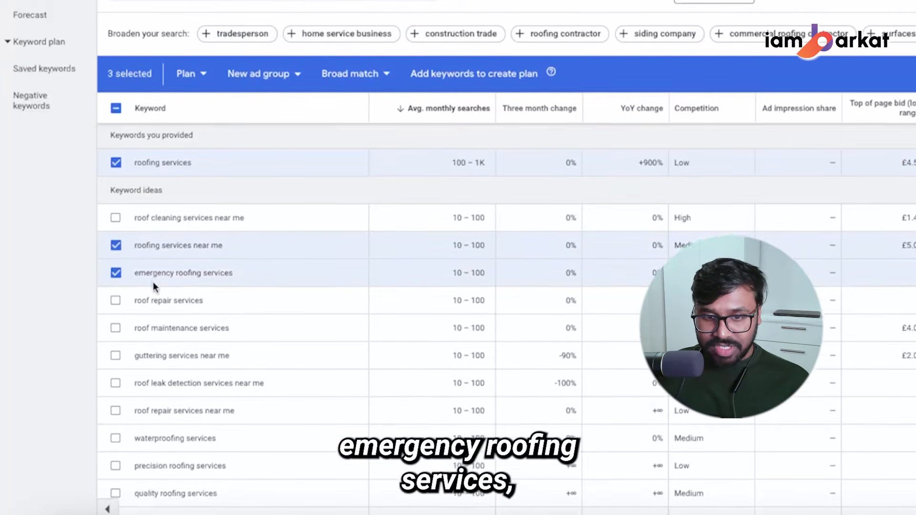
{"action": "scroll", "coordinate": [148, 289], "scroll_direction": "down", "scroll_amount": 3}
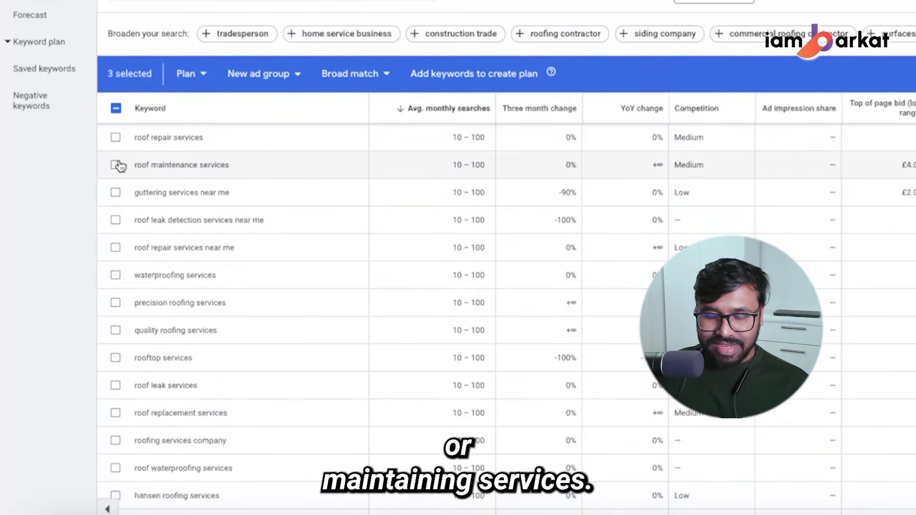
{"action": "left_click", "coordinate": [116, 165]}
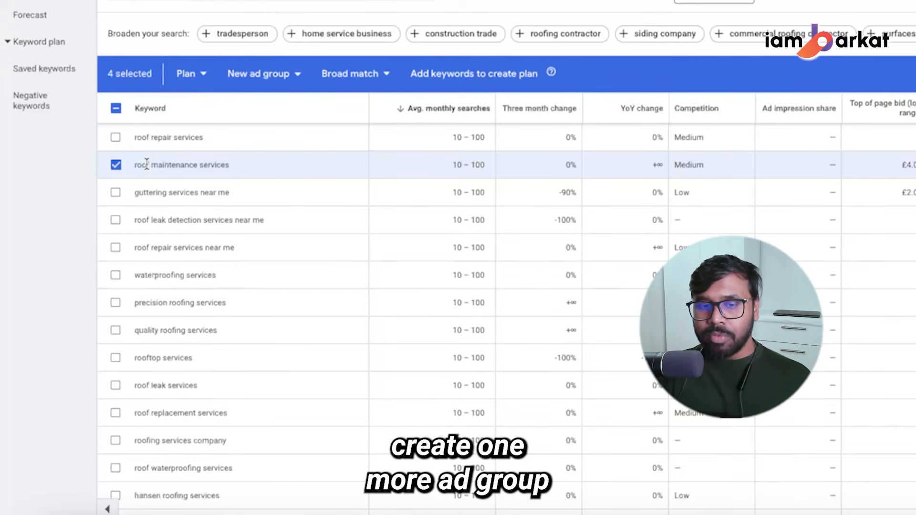
Add "roof leak detection services near me", "roofing services company", "roofing and guttering services" and "professional roofing services" to the keyword selection
{"action": "scroll", "coordinate": [136, 153], "scroll_direction": "up", "scroll_amount": 1}
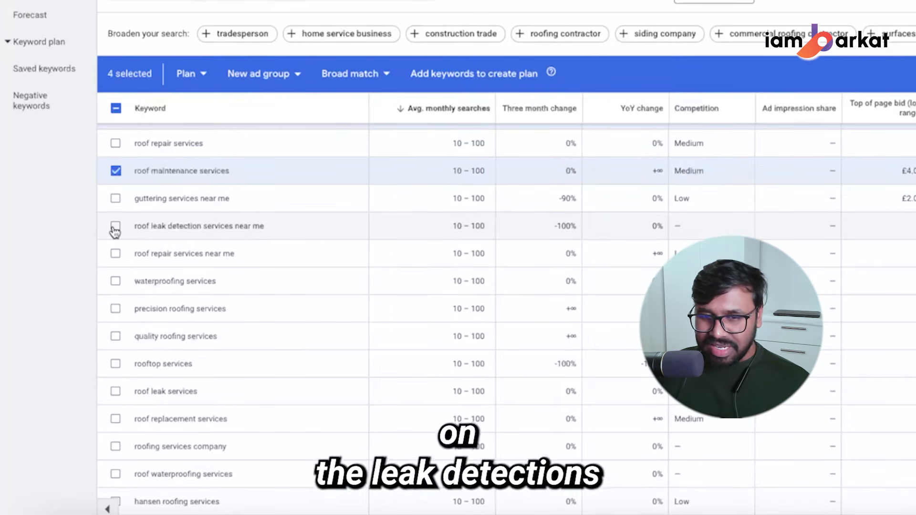
{"action": "left_click", "coordinate": [115, 227]}
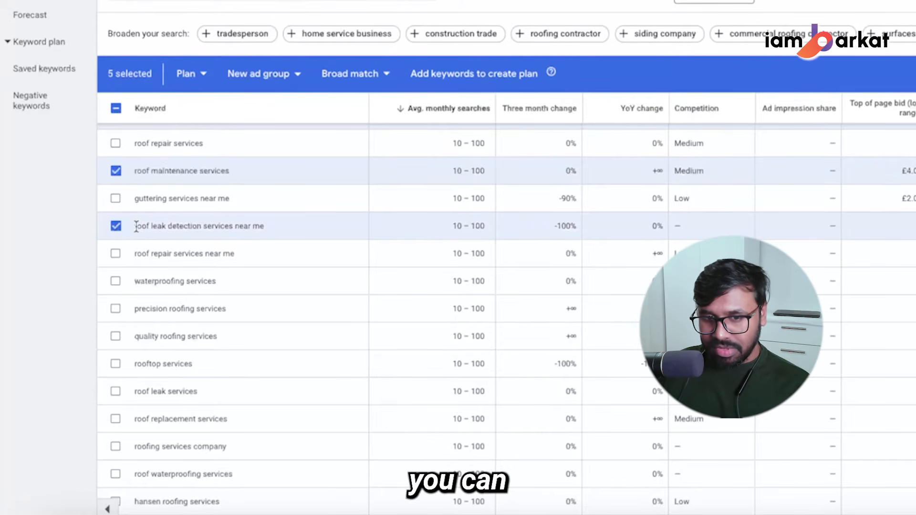
{"action": "left_click_drag", "start_coordinate": [136, 226], "coordinate": [180, 224]}
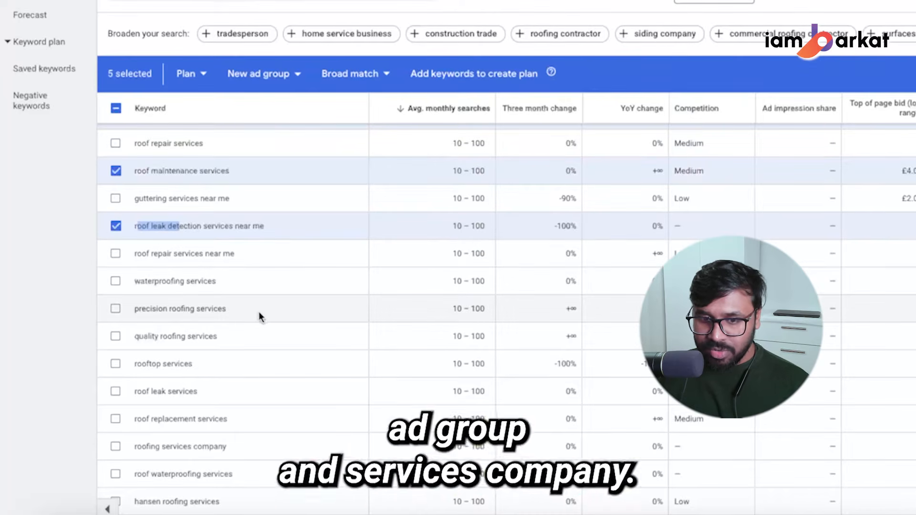
{"action": "scroll", "coordinate": [257, 317], "scroll_direction": "down", "scroll_amount": 1}
{"action": "left_click", "coordinate": [116, 435]}
{"action": "scroll", "coordinate": [251, 356], "scroll_direction": "down", "scroll_amount": 2}
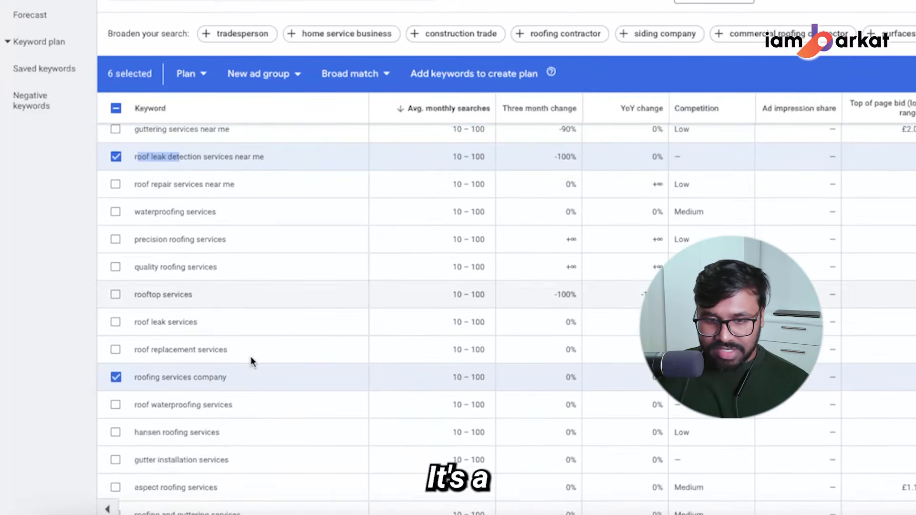
{"action": "scroll", "coordinate": [191, 396], "scroll_direction": "down", "scroll_amount": 2}
{"action": "left_click", "coordinate": [115, 435]}
{"action": "scroll", "coordinate": [115, 438], "scroll_direction": "down", "scroll_amount": 2}
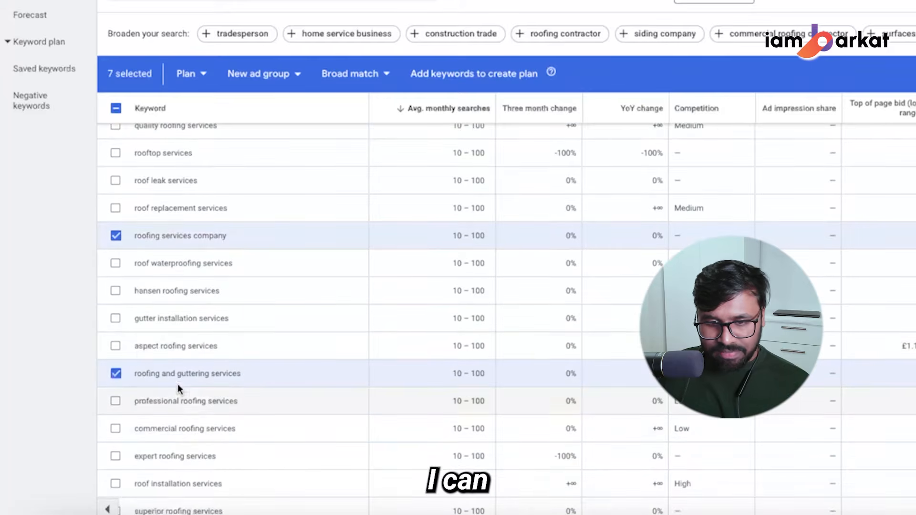
{"action": "left_click", "coordinate": [114, 403]}
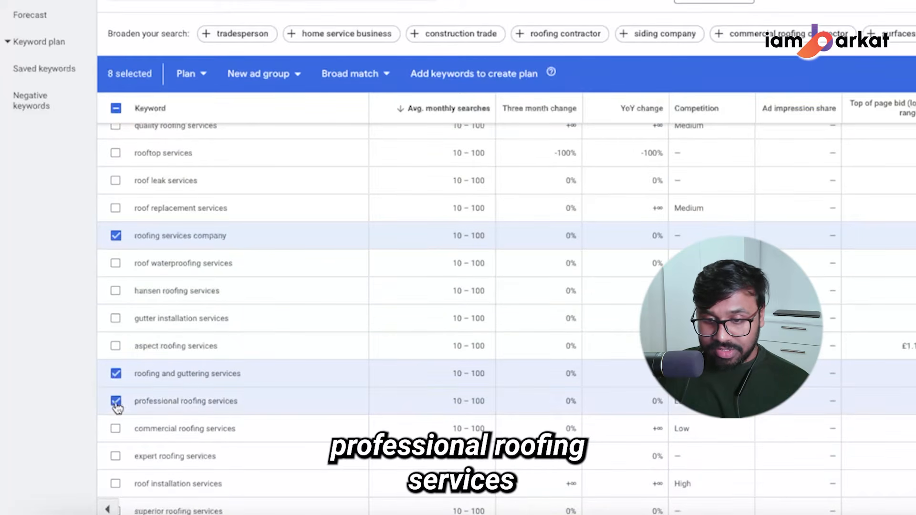
Add the keywords "local roofing services" and "roof inspection services" to the selection, leaving out "commercial roofing services"
{"action": "scroll", "coordinate": [275, 348], "scroll_direction": "down", "scroll_amount": 1}
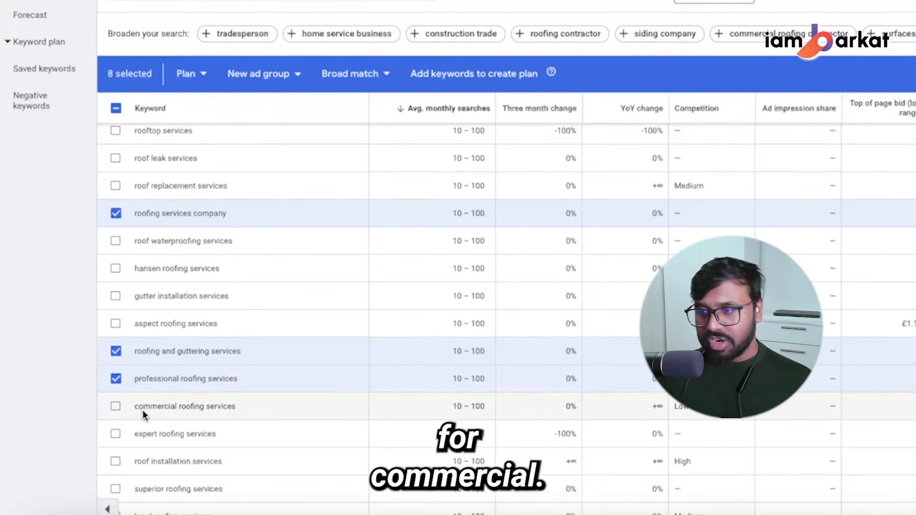
{"action": "scroll", "coordinate": [143, 414], "scroll_direction": "down", "scroll_amount": 2}
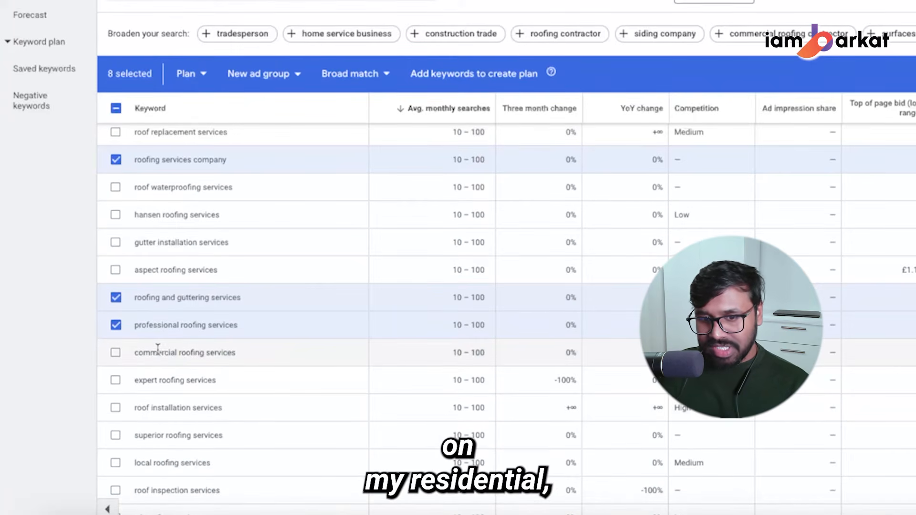
{"action": "scroll", "coordinate": [163, 344], "scroll_direction": "down", "scroll_amount": 1}
{"action": "scroll", "coordinate": [243, 354], "scroll_direction": "down", "scroll_amount": 1}
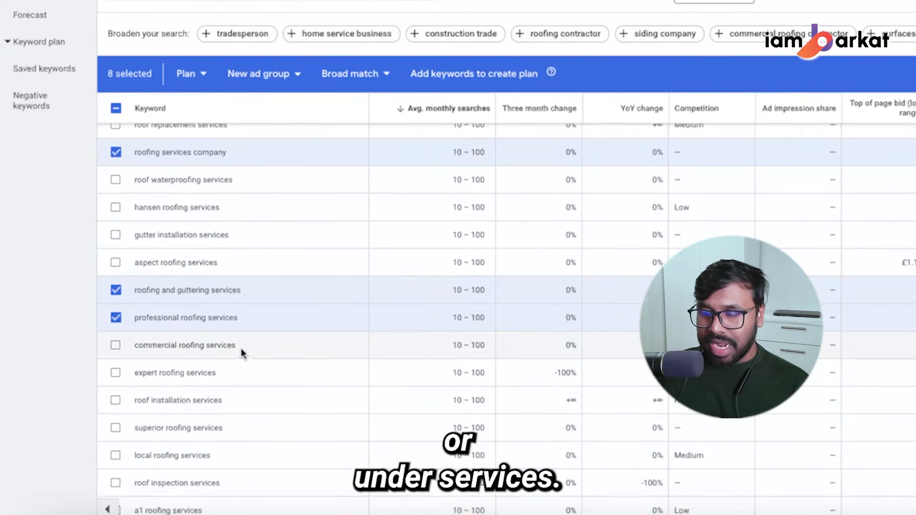
{"action": "scroll", "coordinate": [213, 337], "scroll_direction": "down", "scroll_amount": 2}
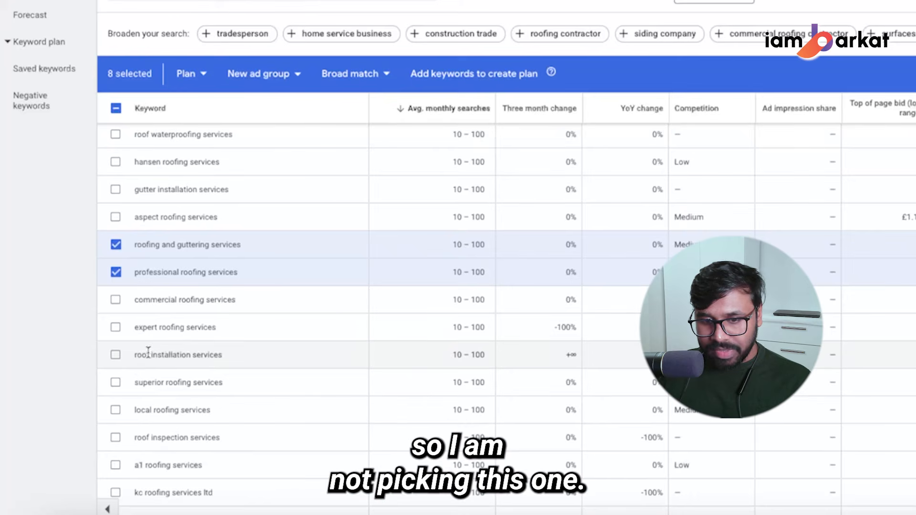
{"action": "left_click", "coordinate": [116, 410]}
{"action": "scroll", "coordinate": [212, 416], "scroll_direction": "down", "scroll_amount": 2}
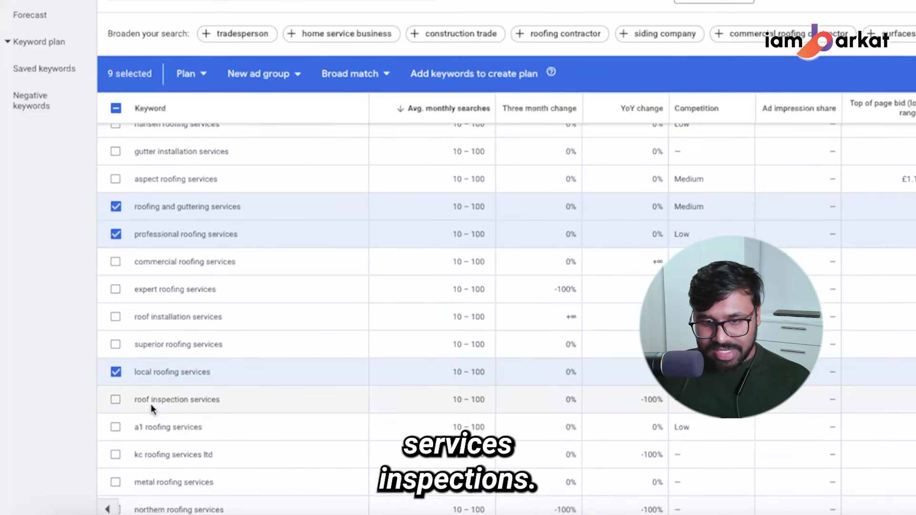
{"action": "left_click", "coordinate": [116, 401]}
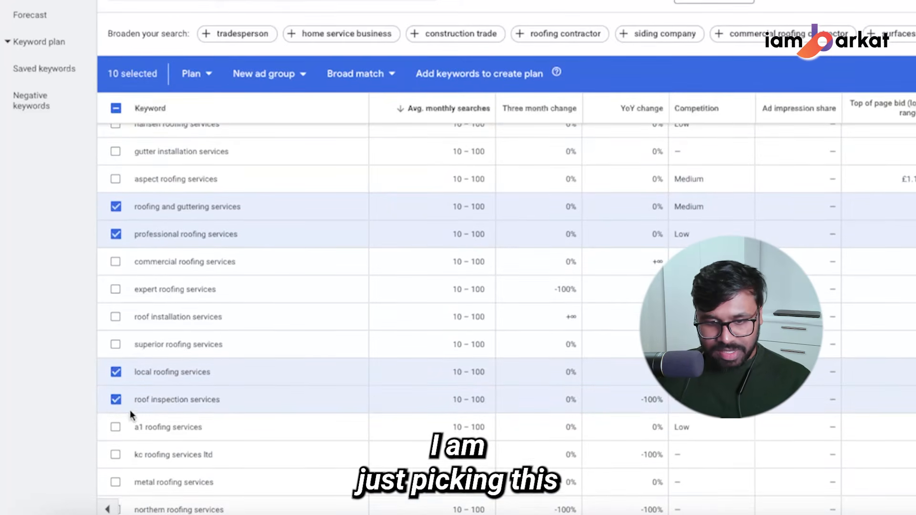
{"action": "scroll", "coordinate": [130, 410], "scroll_direction": "down", "scroll_amount": 1}
{"action": "left_click_drag", "start_coordinate": [152, 370], "coordinate": [186, 371]}
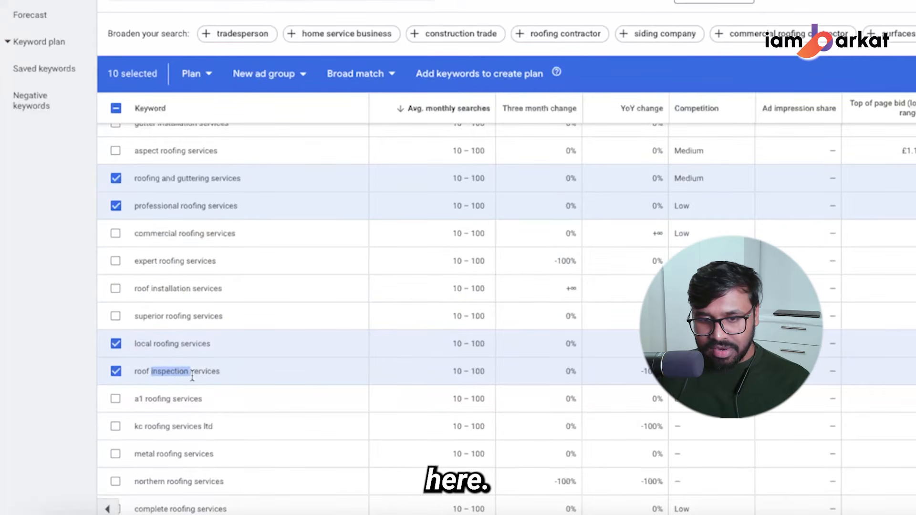
Add the keywords "complete roofing services", "top roofing services" and "best roofing services" to the selection
{"action": "scroll", "coordinate": [181, 402], "scroll_direction": "down", "scroll_amount": 2}
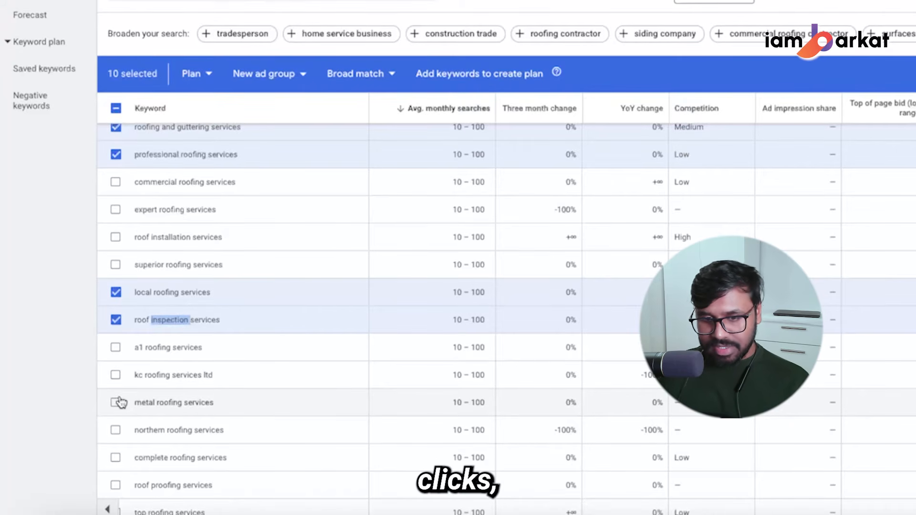
{"action": "scroll", "coordinate": [118, 403], "scroll_direction": "down", "scroll_amount": 1}
{"action": "left_click", "coordinate": [116, 434]}
{"action": "scroll", "coordinate": [114, 436], "scroll_direction": "down", "scroll_amount": 3}
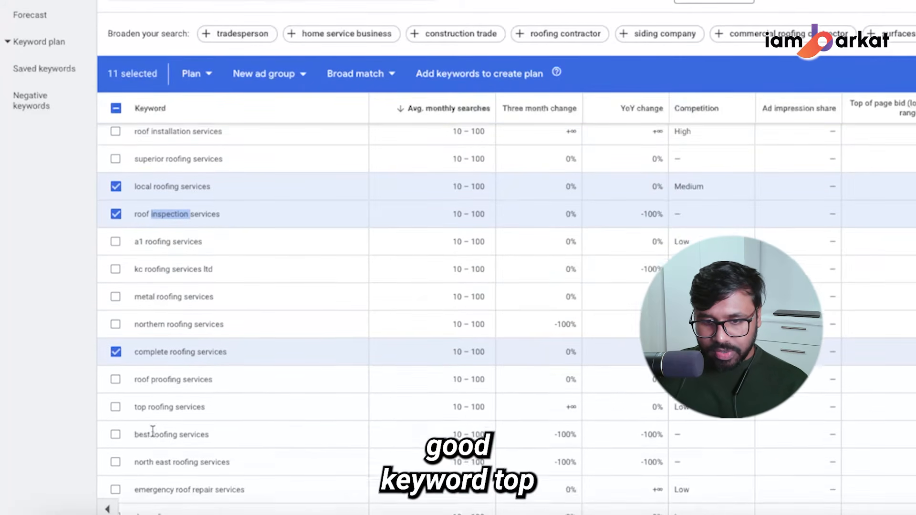
{"action": "left_click", "coordinate": [115, 413]}
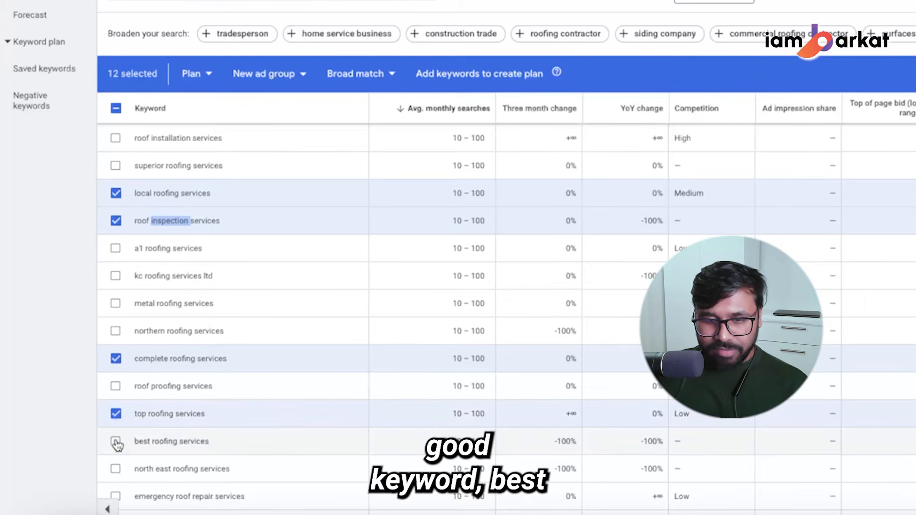
{"action": "left_click", "coordinate": [116, 441]}
Add "roof care services" and "roof insulation services" to the selection, and copy all the selected keywords
{"action": "scroll", "coordinate": [244, 399], "scroll_direction": "down", "scroll_amount": 5}
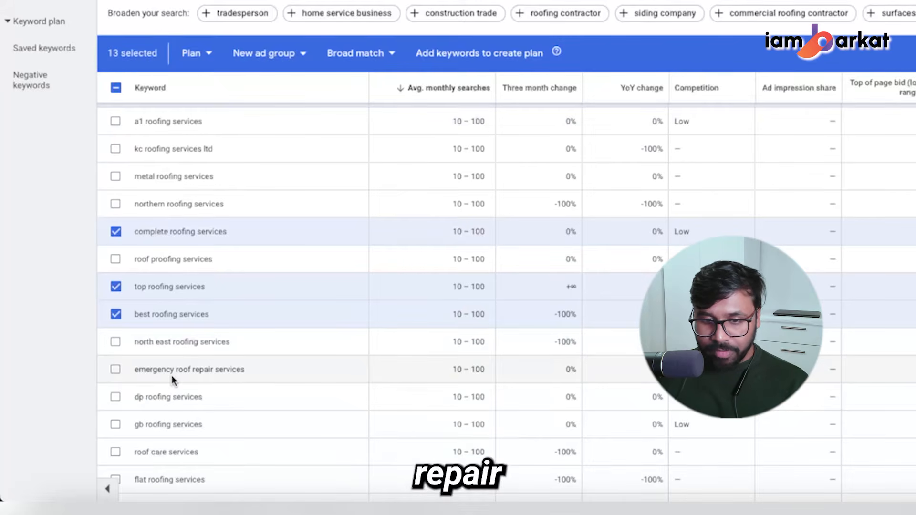
{"action": "scroll", "coordinate": [177, 377], "scroll_direction": "down", "scroll_amount": 1}
{"action": "left_click", "coordinate": [115, 432]}
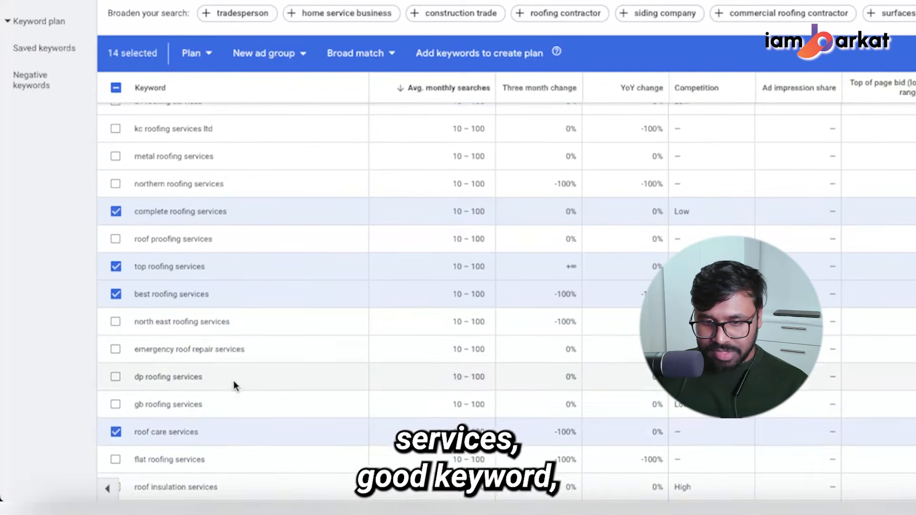
{"action": "scroll", "coordinate": [229, 384], "scroll_direction": "up", "scroll_amount": 2}
{"action": "scroll", "coordinate": [127, 434], "scroll_direction": "down", "scroll_amount": 3}
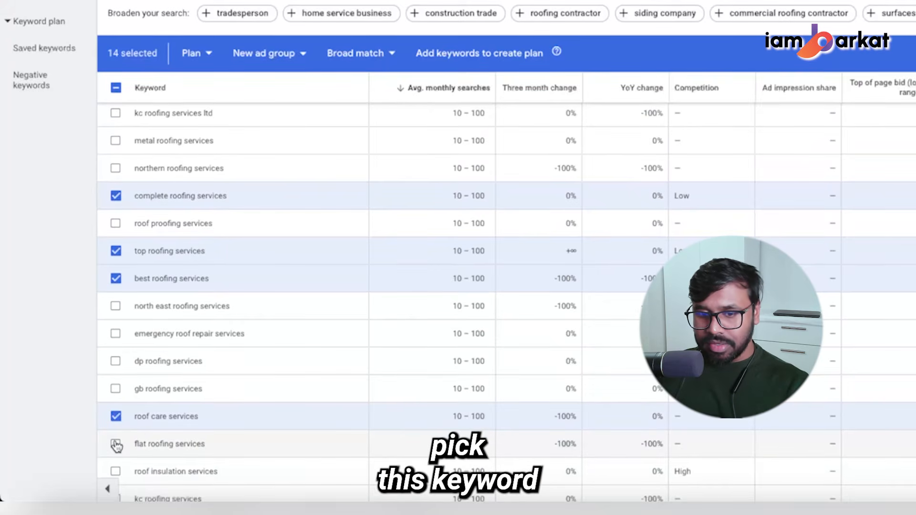
{"action": "scroll", "coordinate": [133, 435], "scroll_direction": "down", "scroll_amount": 2}
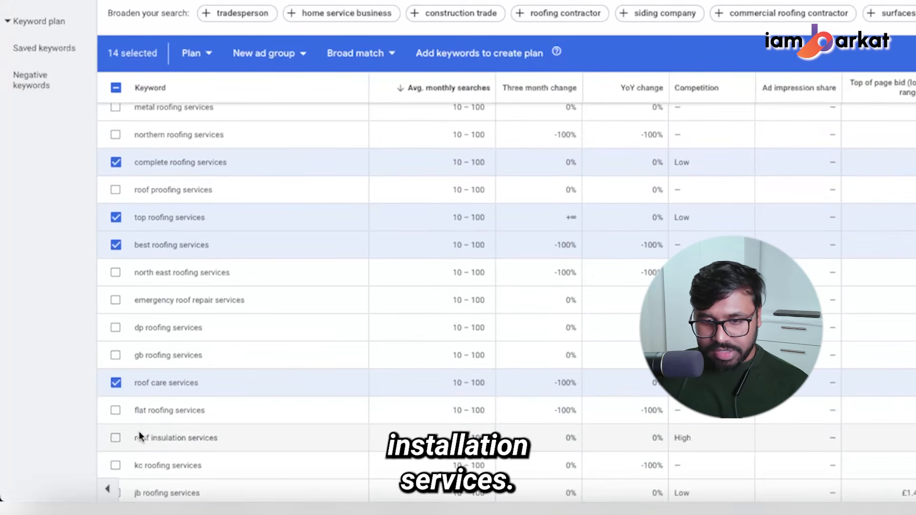
{"action": "left_click", "coordinate": [115, 438]}
{"action": "scroll", "coordinate": [375, 295], "scroll_direction": "down", "scroll_amount": 4}
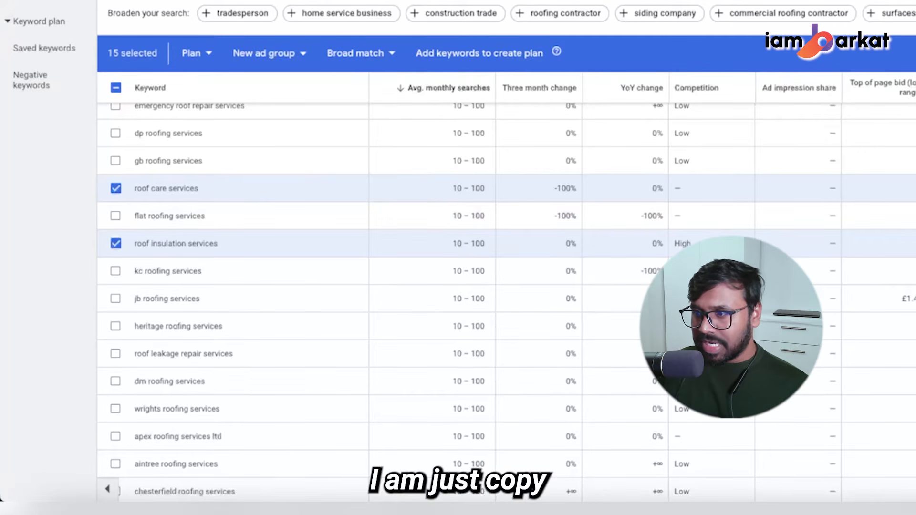
{"action": "key", "text": "ctrl+c"}
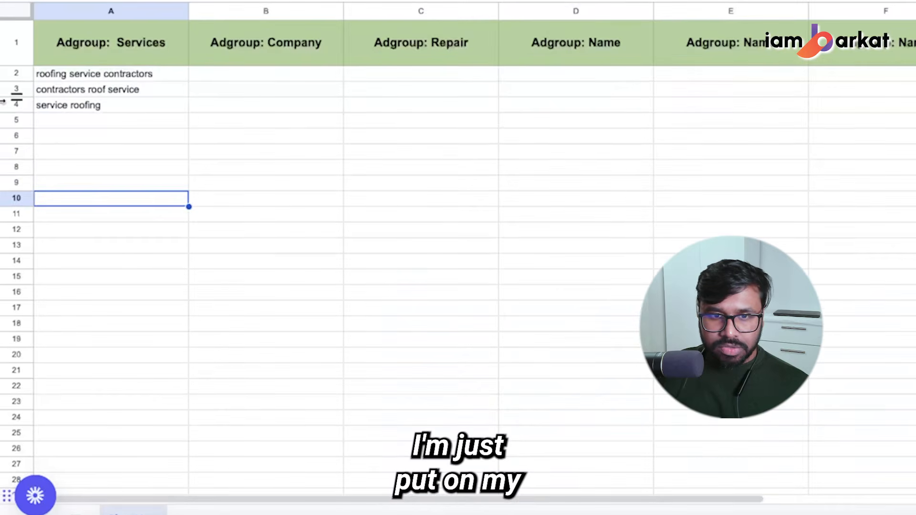
In the Google Sheets keyword sheet, paste the copied keywords into the Services ad group column from A5 and widen column A to fit them
{"action": "left_click", "coordinate": [107, 120]}
{"action": "key", "text": "ctrl+v"}
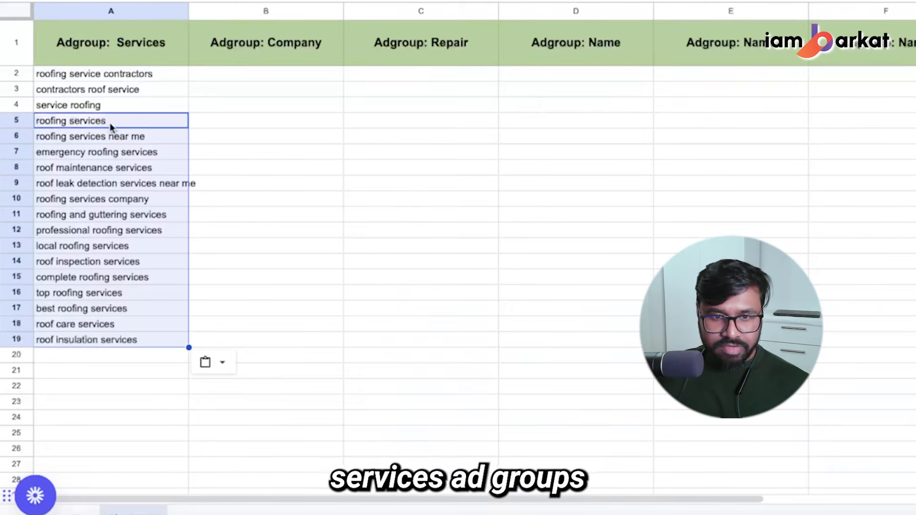
{"action": "left_click", "coordinate": [181, 434]}
{"action": "left_click_drag", "start_coordinate": [189, 12], "coordinate": [205, 12]}
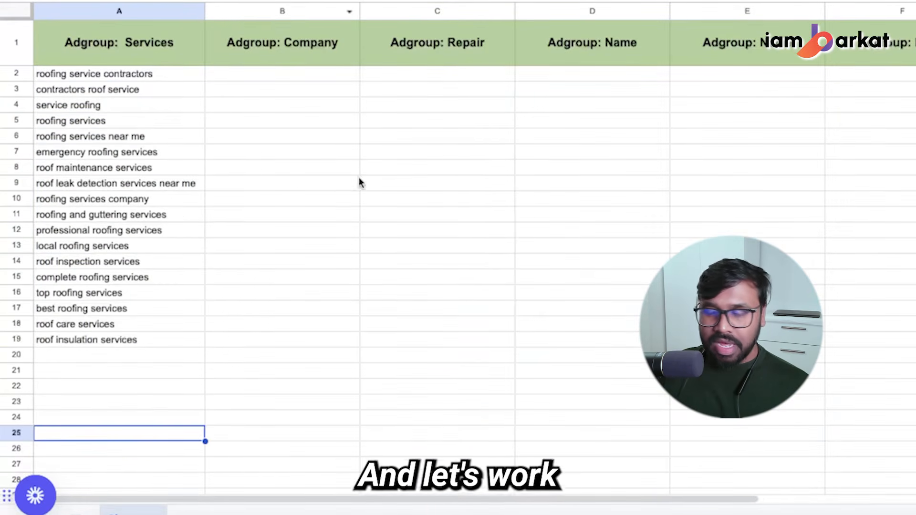
Back in Keyword Planner, change the keyword text filter to contain "company" with text match
{"action": "left_click", "coordinate": [358, 182]}
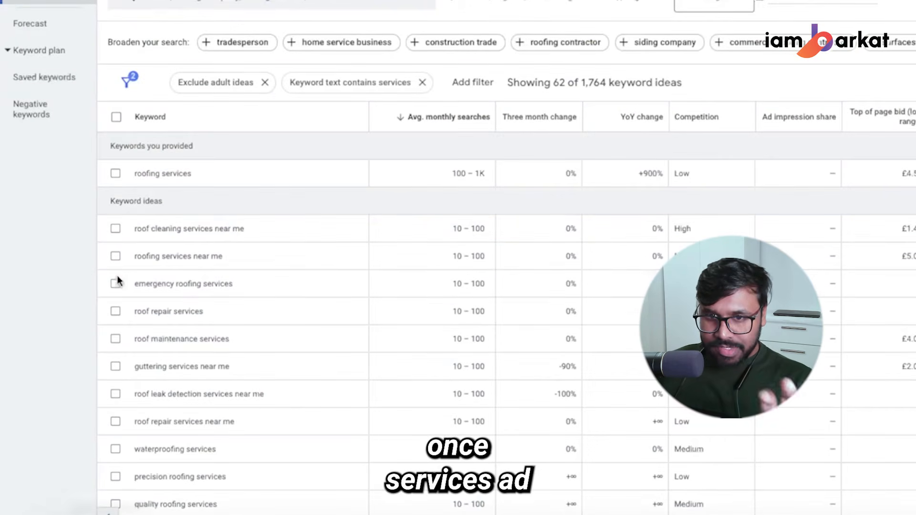
{"action": "left_click", "coordinate": [305, 83]}
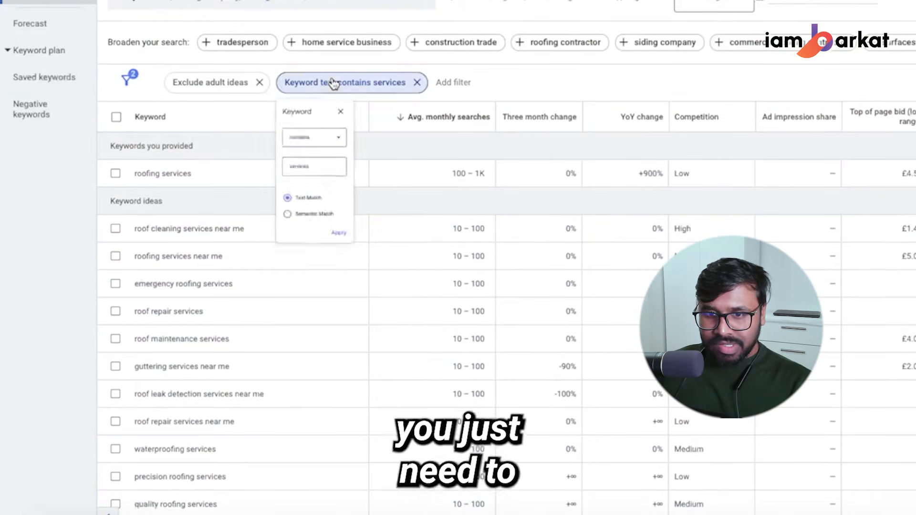
{"action": "double_click", "coordinate": [348, 209]}
{"action": "type", "text": "company"}
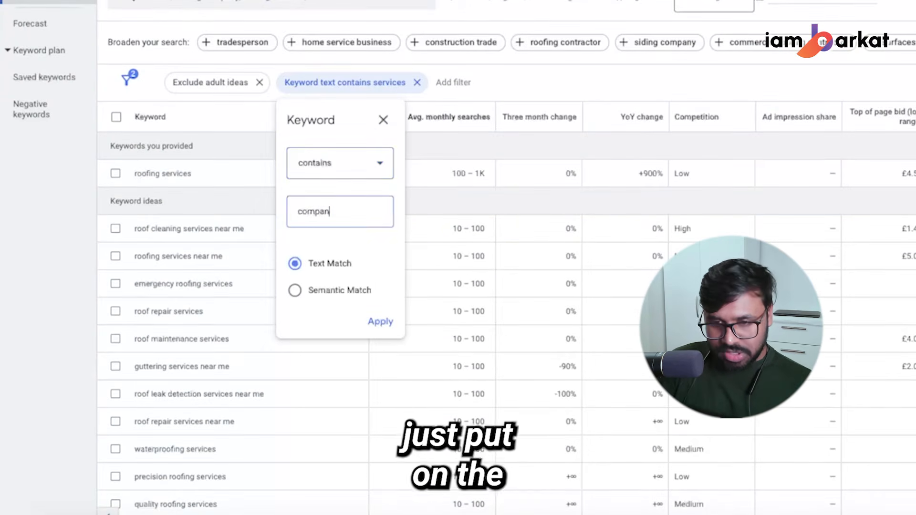
{"action": "left_click", "coordinate": [377, 323]}
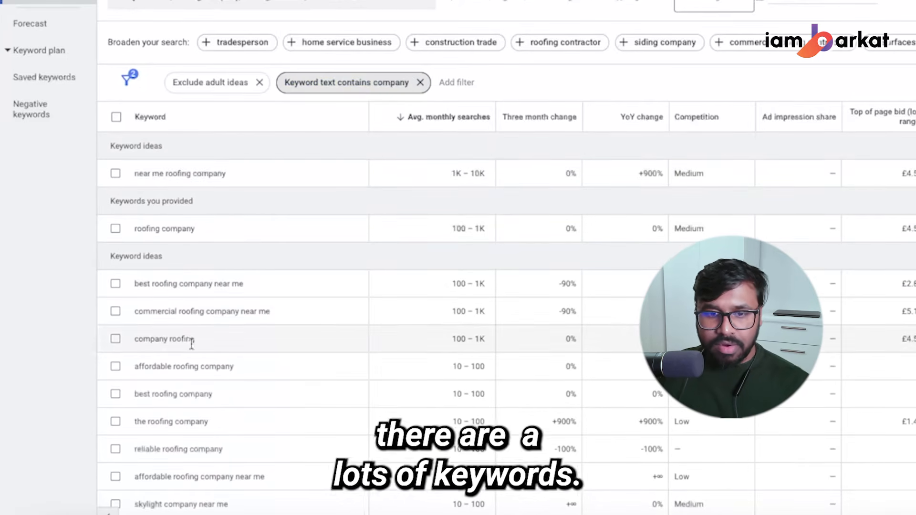
Select the keywords "near me roofing company", "roofing company" and "best roofing company near me"
{"action": "left_click", "coordinate": [116, 173]}
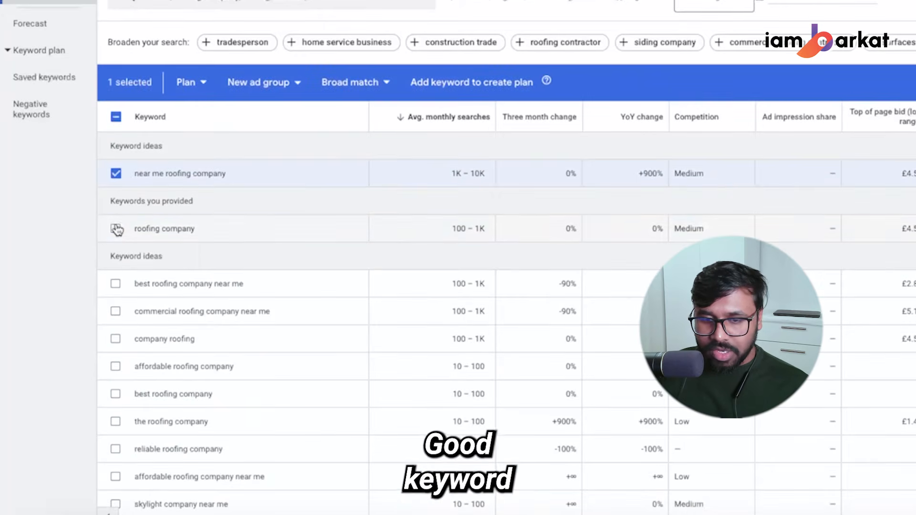
{"action": "left_click", "coordinate": [115, 228]}
{"action": "left_click", "coordinate": [116, 284]}
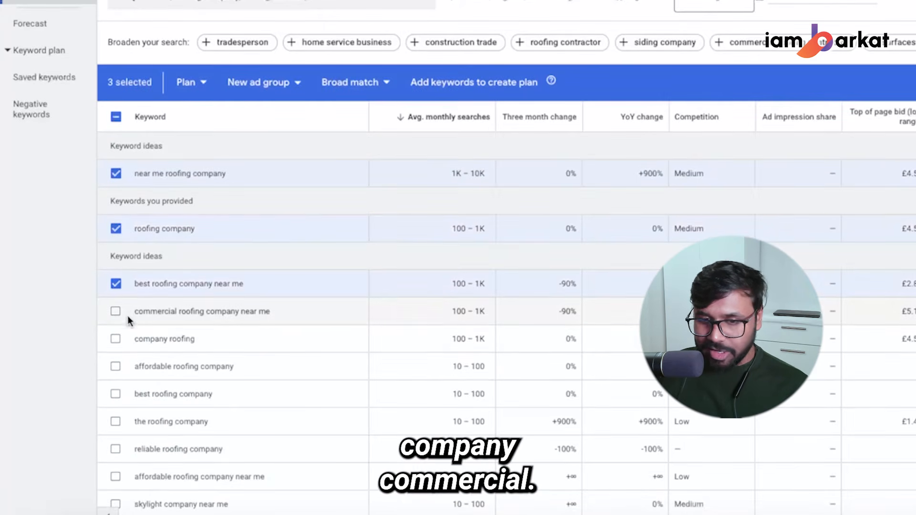
Add "affordable roofing company", "best roofing company", "the roofing company", "reliable roofing company" and "affordable roofing company near me" to the keyword selection
{"action": "scroll", "coordinate": [125, 358], "scroll_direction": "down", "scroll_amount": 1}
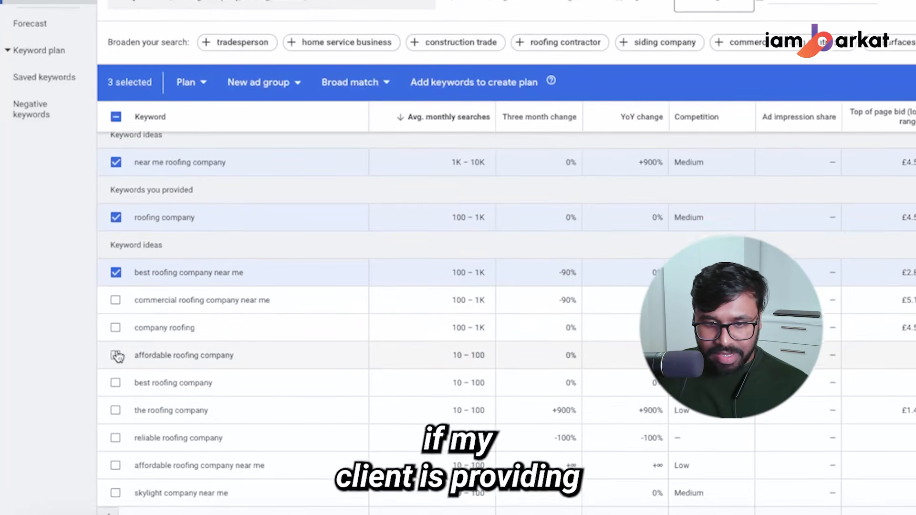
{"action": "scroll", "coordinate": [116, 351], "scroll_direction": "down", "scroll_amount": 1}
{"action": "left_click", "coordinate": [116, 315]}
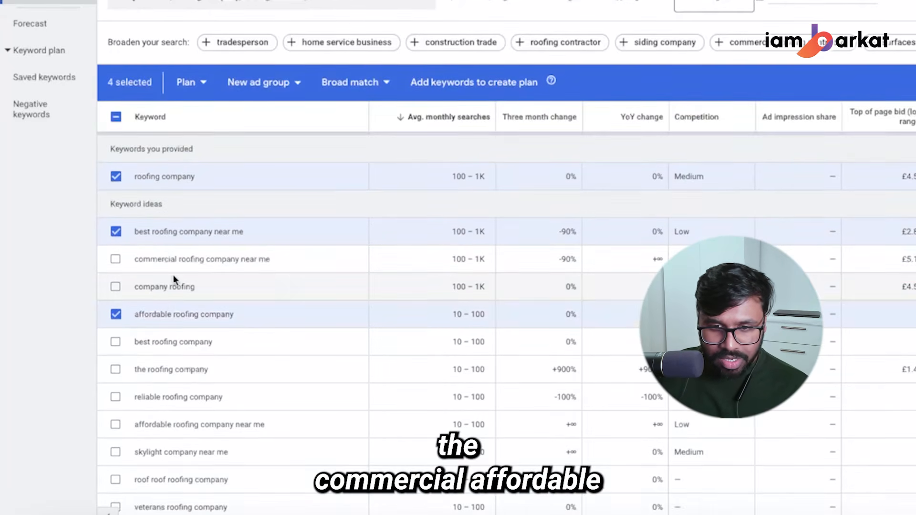
{"action": "left_click", "coordinate": [116, 342]}
{"action": "left_click", "coordinate": [116, 370]}
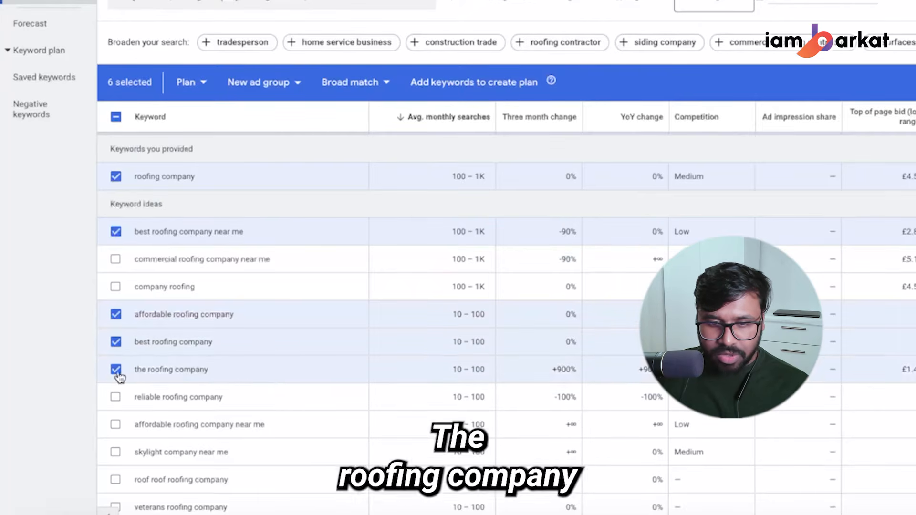
{"action": "scroll", "coordinate": [119, 374], "scroll_direction": "down", "scroll_amount": 1}
{"action": "left_click", "coordinate": [115, 361]}
{"action": "scroll", "coordinate": [143, 362], "scroll_direction": "down", "scroll_amount": 1}
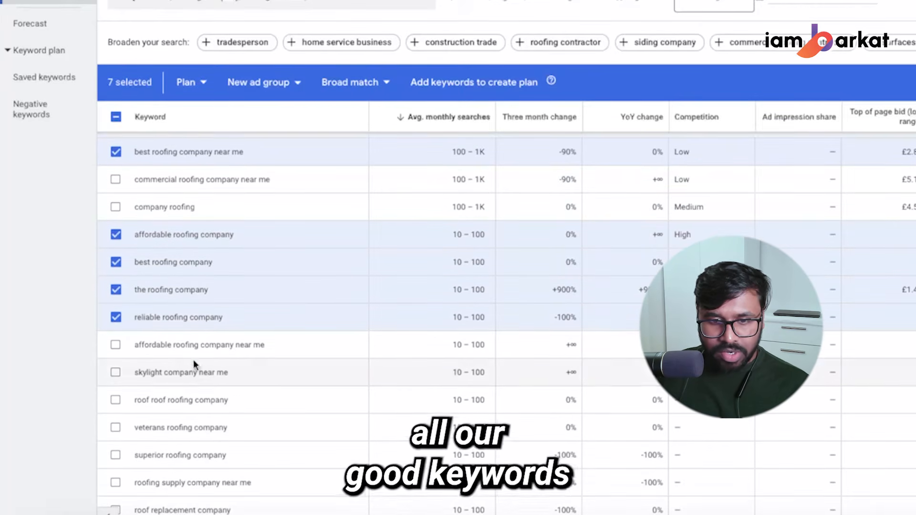
{"action": "left_click", "coordinate": [113, 347]}
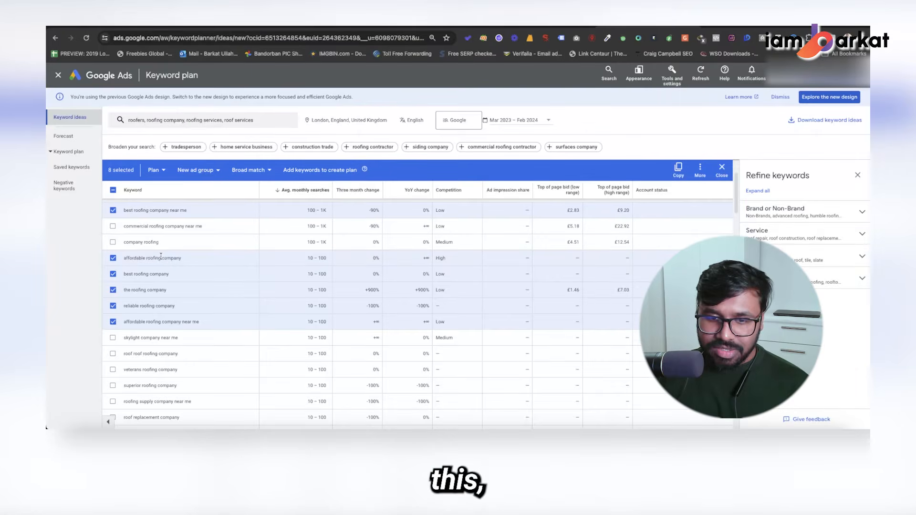
Add "superior roofing company", "roofing supply company near me" and "professional roofing company" to the keyword selection
{"action": "scroll", "coordinate": [143, 334], "scroll_direction": "down", "scroll_amount": 1}
{"action": "left_click", "coordinate": [113, 380]}
{"action": "scroll", "coordinate": [114, 376], "scroll_direction": "down", "scroll_amount": 2}
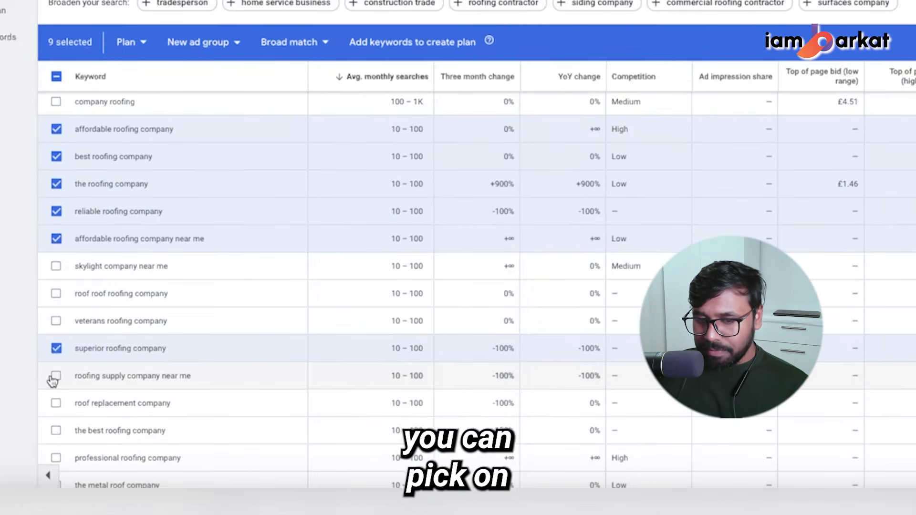
{"action": "left_click", "coordinate": [112, 364]}
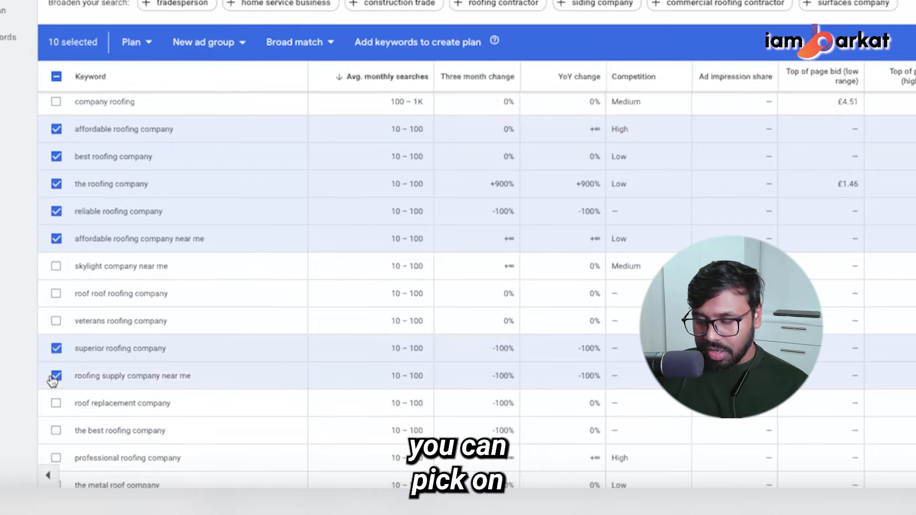
{"action": "scroll", "coordinate": [225, 370], "scroll_direction": "down", "scroll_amount": 2}
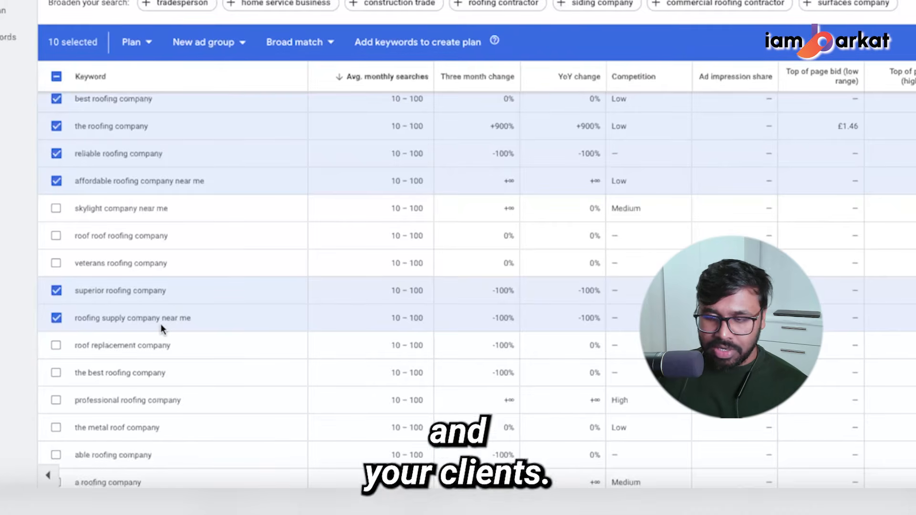
{"action": "scroll", "coordinate": [161, 328], "scroll_direction": "down", "scroll_amount": 2}
{"action": "left_click", "coordinate": [55, 332]}
{"action": "scroll", "coordinate": [53, 360], "scroll_direction": "down", "scroll_amount": 2}
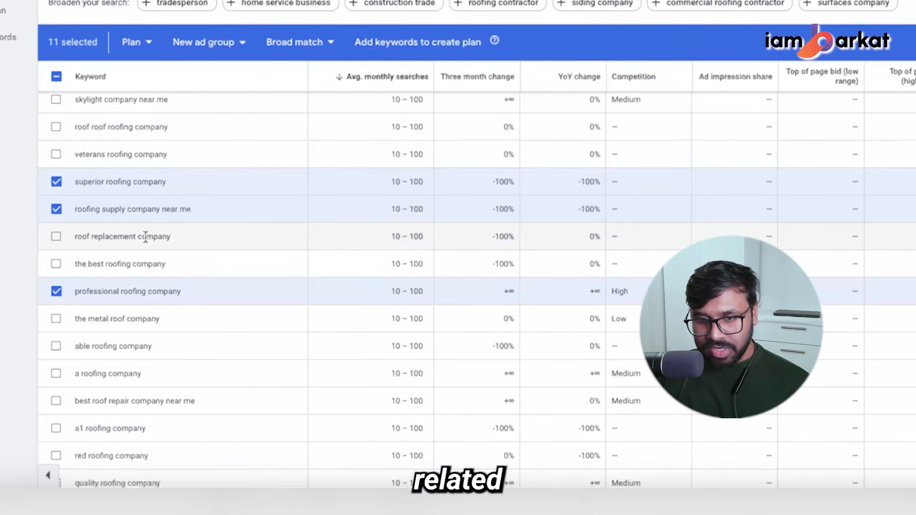
Add "quality roofing company" and "nearest roofing company" to the selected company keywords
{"action": "scroll", "coordinate": [102, 295], "scroll_direction": "down", "scroll_amount": 1}
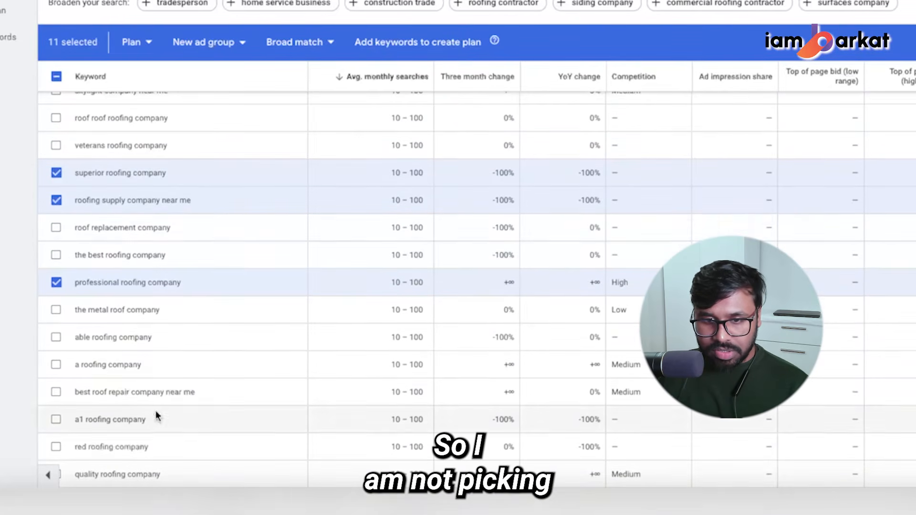
{"action": "scroll", "coordinate": [257, 396], "scroll_direction": "down", "scroll_amount": 1}
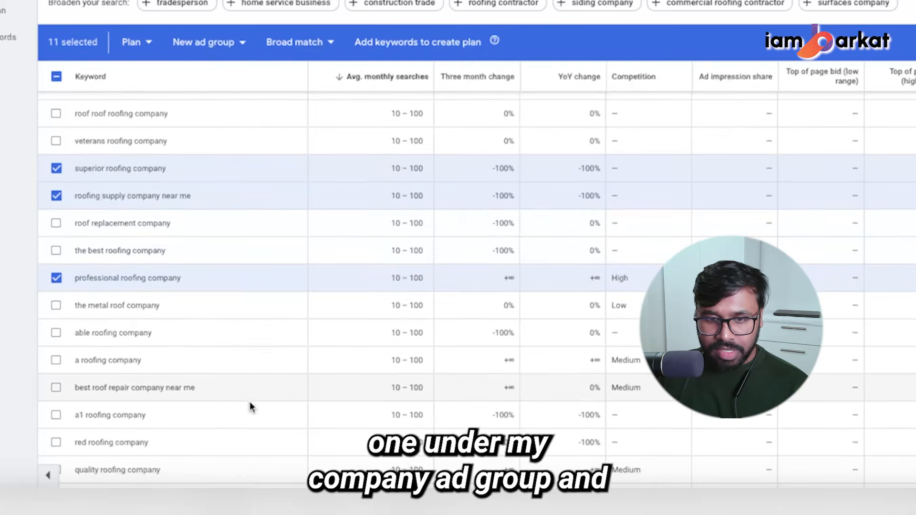
{"action": "scroll", "coordinate": [145, 296], "scroll_direction": "down", "scroll_amount": 3}
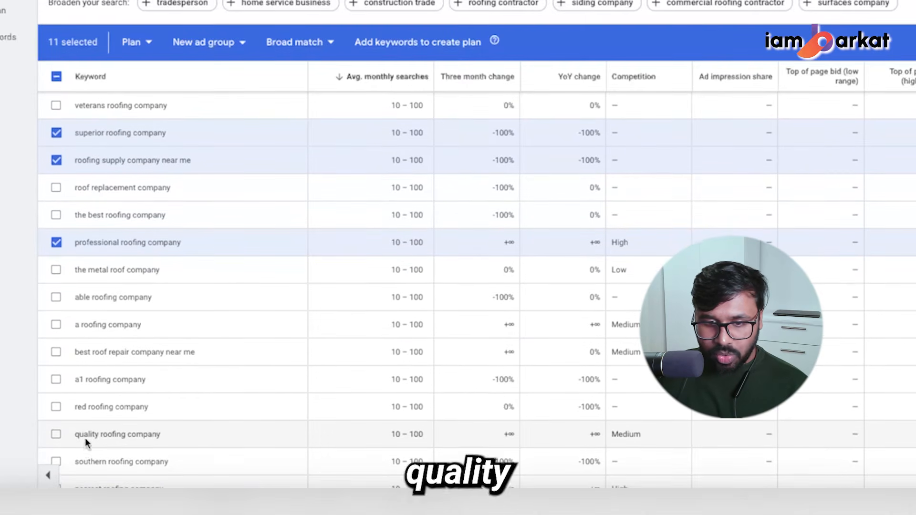
{"action": "left_click", "coordinate": [56, 435]}
{"action": "scroll", "coordinate": [281, 334], "scroll_direction": "down", "scroll_amount": 5}
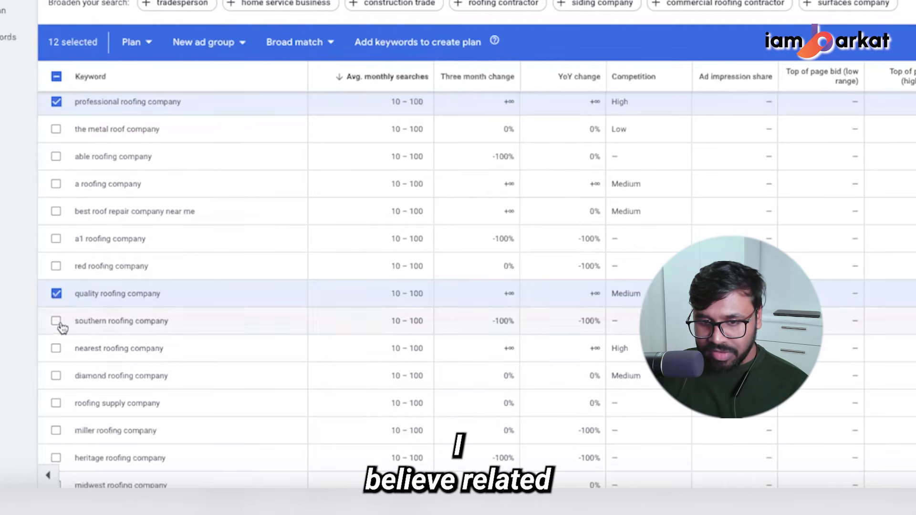
{"action": "left_click", "coordinate": [56, 350]}
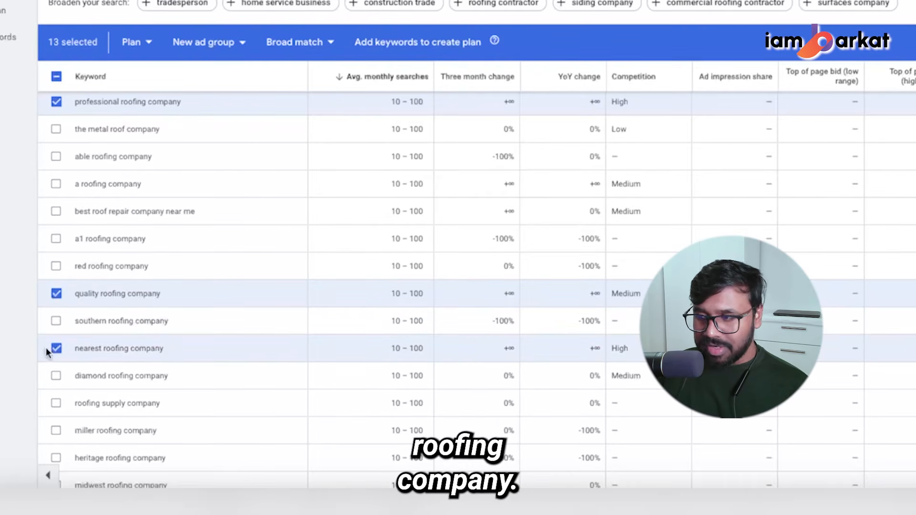
Copy the selected company keywords and paste them into the Company ad group column of the Google Sheets keyword sheet from B2
{"action": "scroll", "coordinate": [493, 279], "scroll_direction": "down", "scroll_amount": 8}
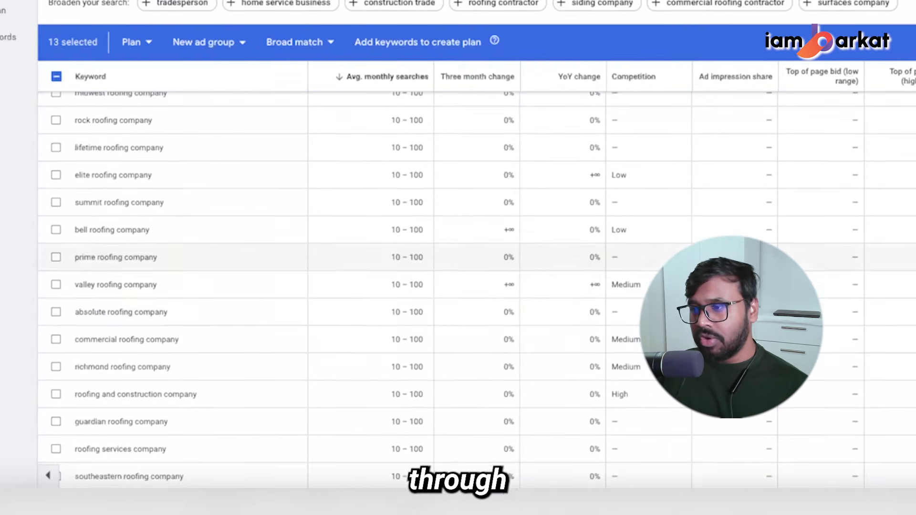
{"action": "left_click", "coordinate": [803, 41]}
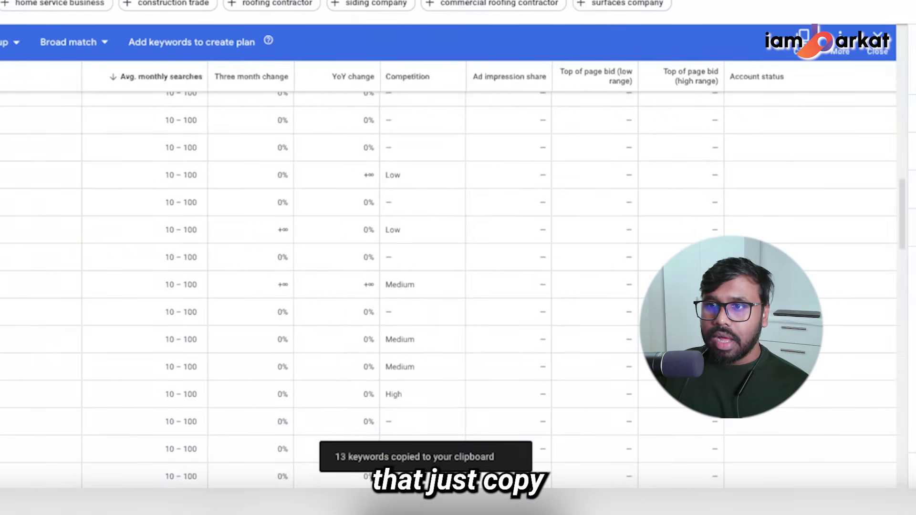
{"action": "left_click", "coordinate": [214, 165]}
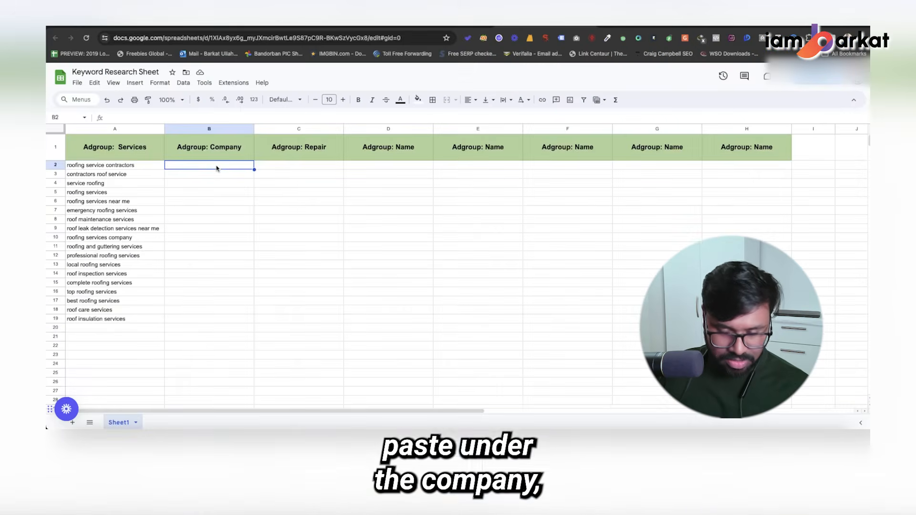
{"action": "key", "text": "ctrl+v"}
{"action": "left_click", "coordinate": [208, 372]}
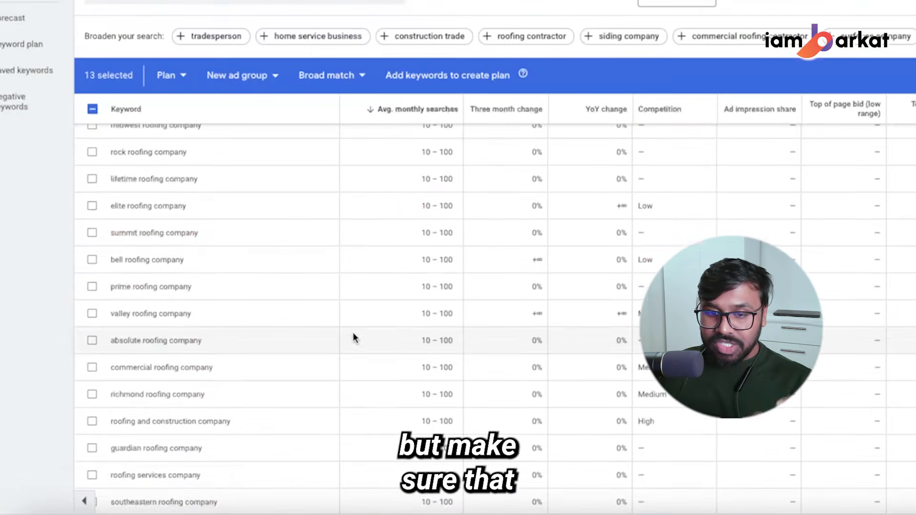
Back in Keyword Planner, review the remaining company keyword ideas and the high-range top-of-page bid for "near me roofing company"
{"action": "scroll", "coordinate": [351, 336], "scroll_direction": "down", "scroll_amount": 5}
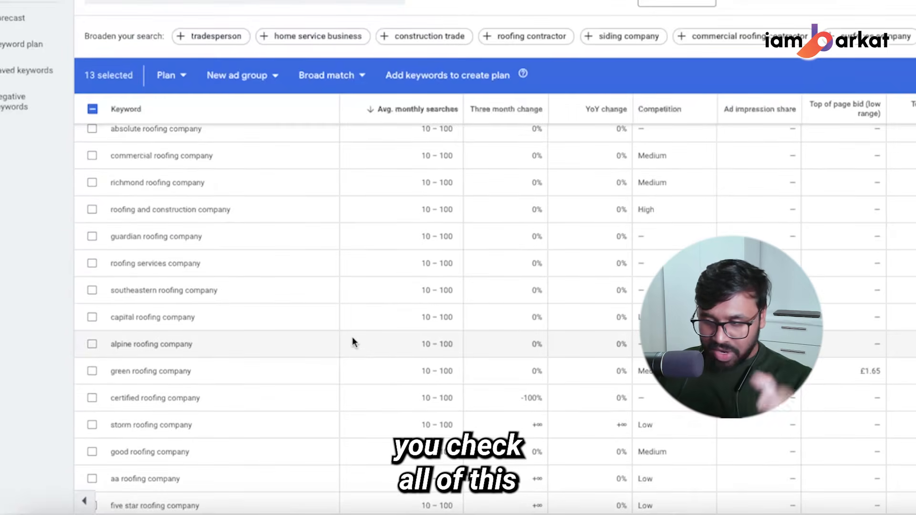
{"action": "scroll", "coordinate": [380, 344], "scroll_direction": "down", "scroll_amount": 5}
{"action": "scroll", "coordinate": [490, 188], "scroll_direction": "up", "scroll_amount": 15}
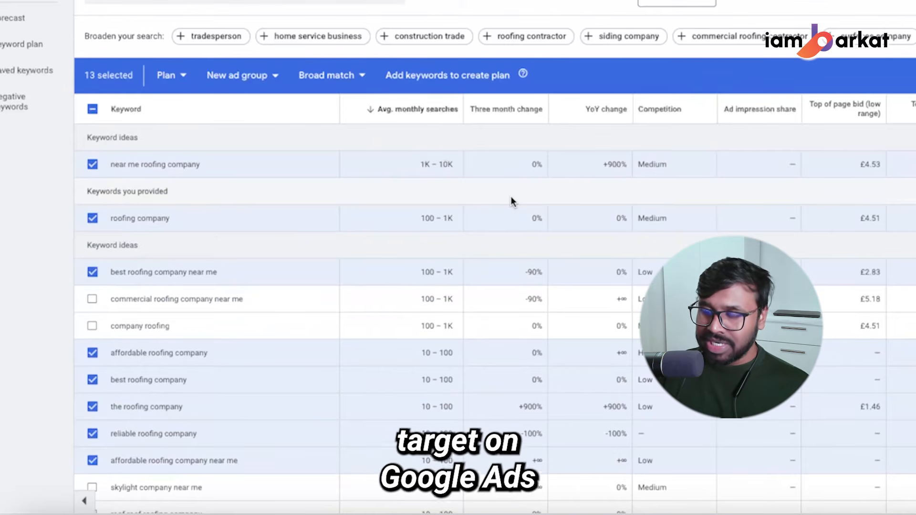
{"action": "scroll", "coordinate": [385, 290], "scroll_direction": "down", "scroll_amount": 10}
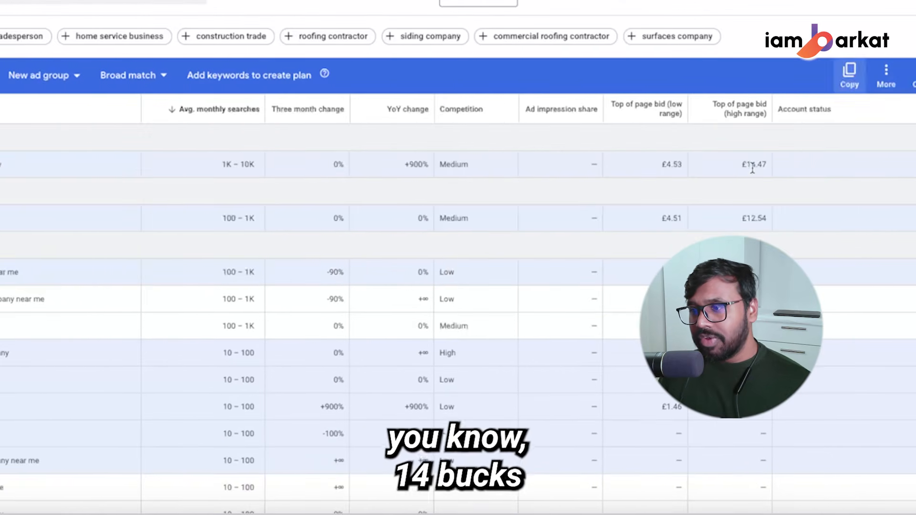
{"action": "left_click_drag", "start_coordinate": [751, 168], "coordinate": [759, 167]}
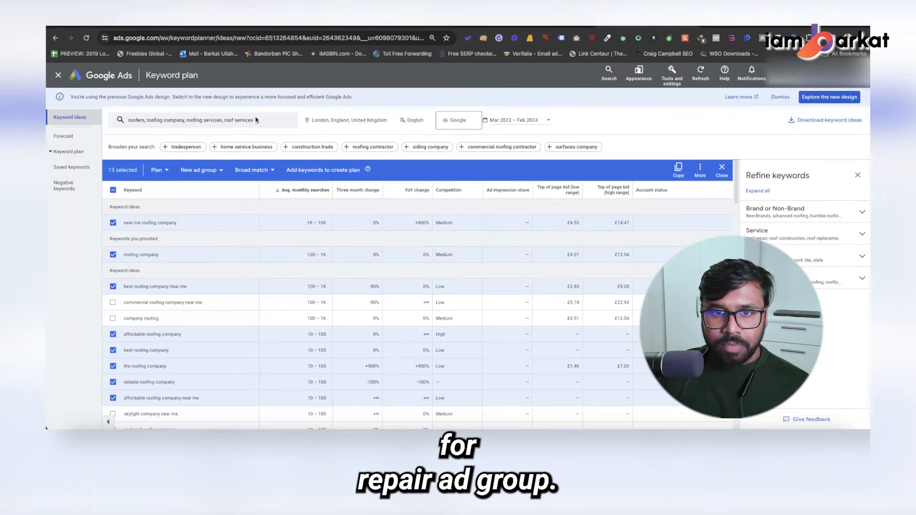
Replace the search terms with "roofers", "roof repair" and "roof repair company" and get new keyword ideas
{"action": "left_click", "coordinate": [256, 120]}
{"action": "key", "text": "BackSpace"}
{"action": "key", "text": "BackSpace"}
{"action": "key", "text": "BackSpace"}
{"action": "key", "text": "BackSpace"}
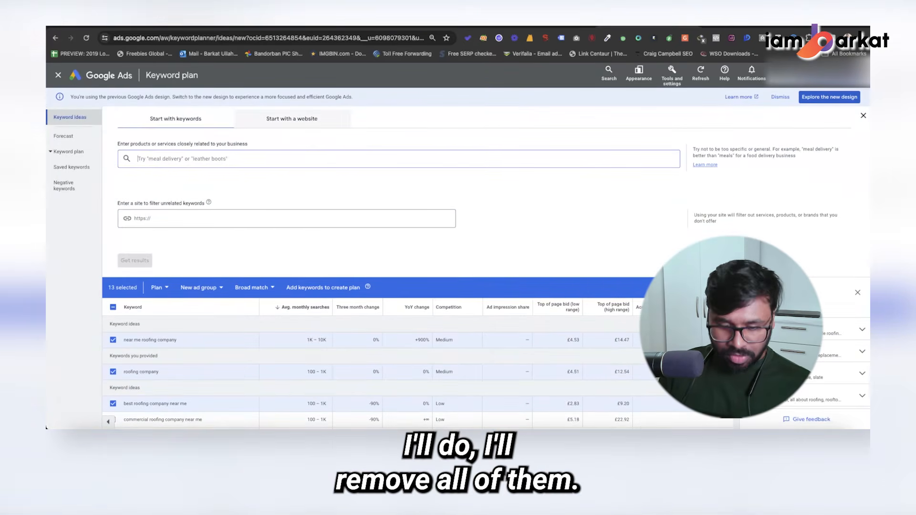
{"action": "type", "text": "roofers"}
{"action": "key", "text": "Return"}
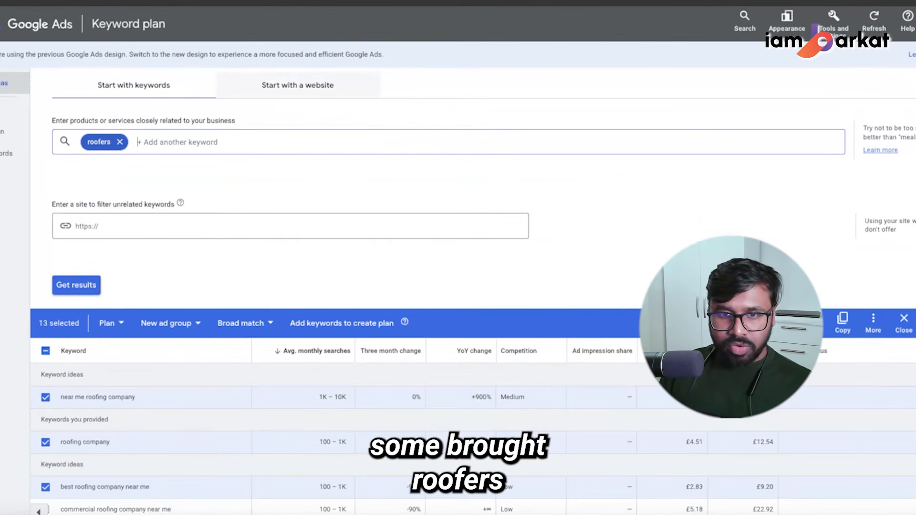
{"action": "type", "text": "roof repair"}
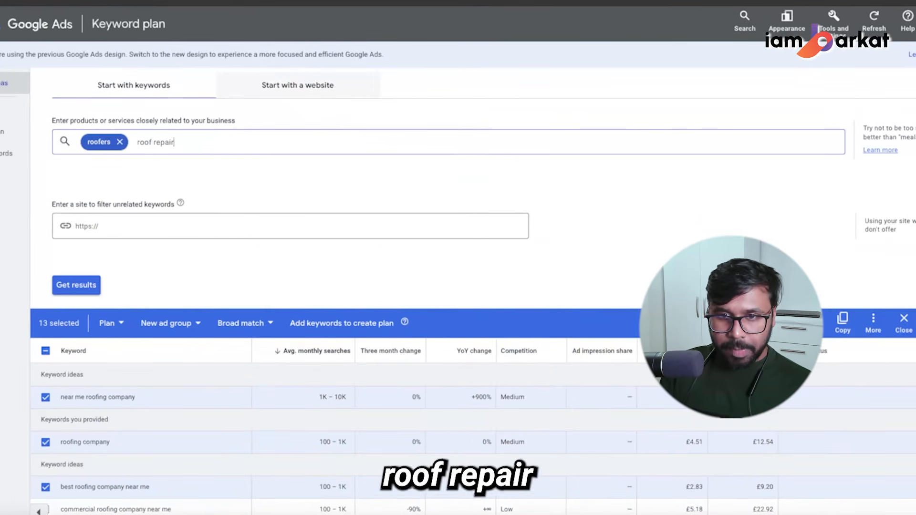
{"action": "key", "text": "Return"}
{"action": "type", "text": "roof repair"}
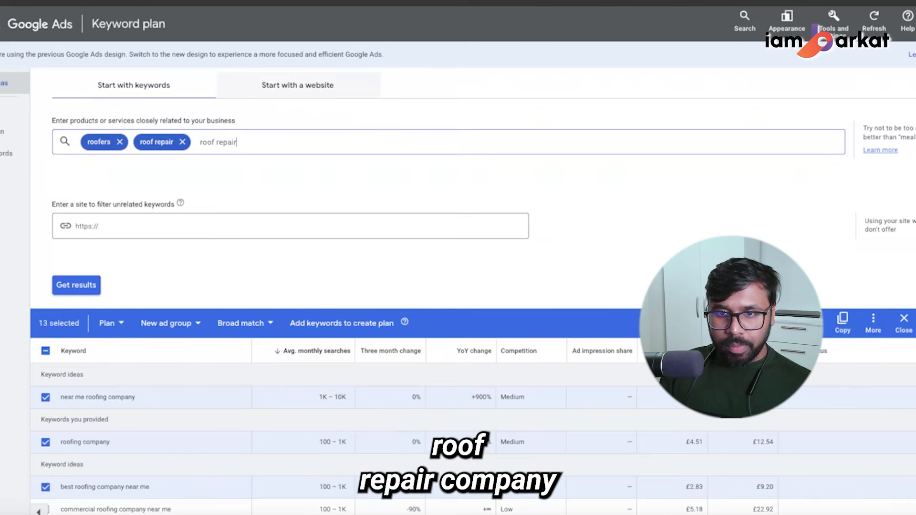
{"action": "key", "text": "Return"}
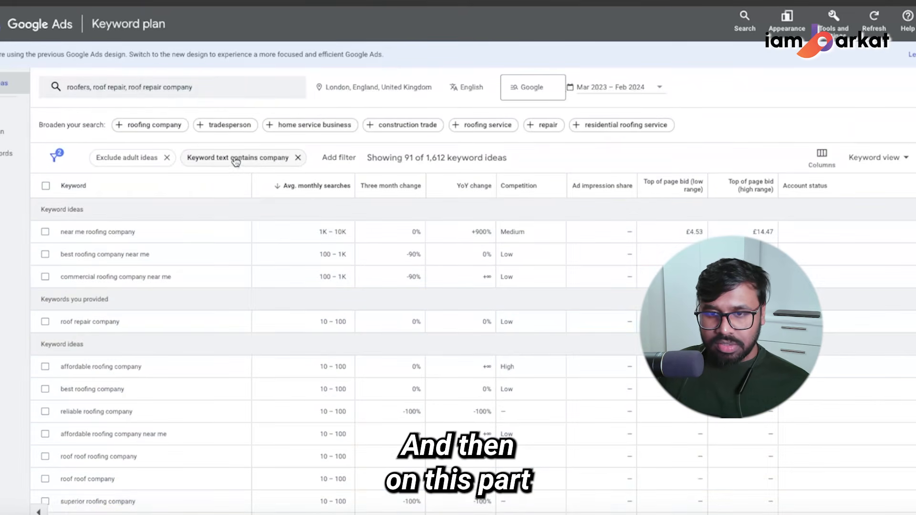
Change the keyword text filter to contain "repair" with text match
{"action": "left_click", "coordinate": [234, 158]}
{"action": "left_click_drag", "start_coordinate": [231, 262], "coordinate": [143, 254]}
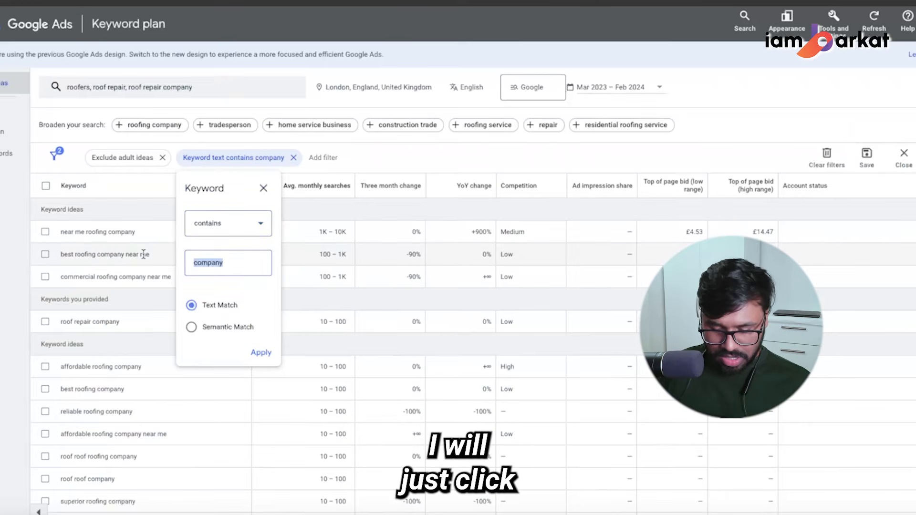
{"action": "key", "text": "BackSpace"}
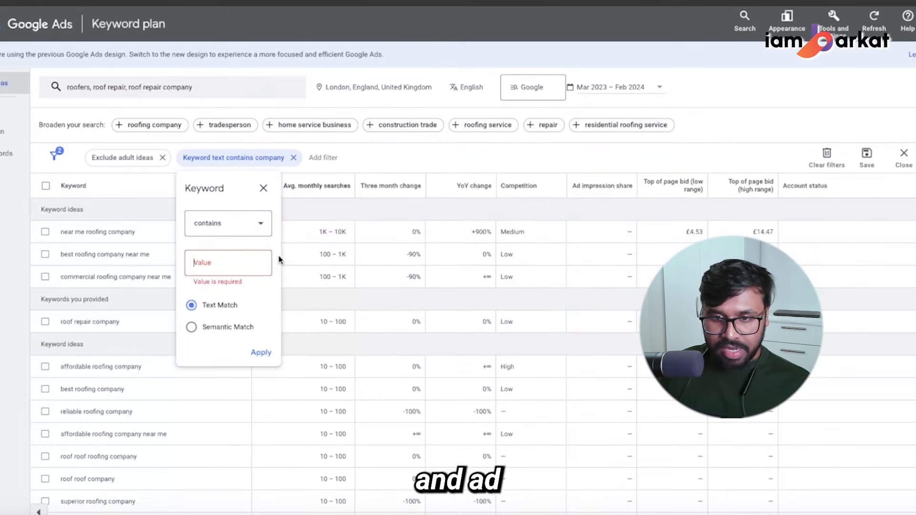
{"action": "type", "text": "reapair"}
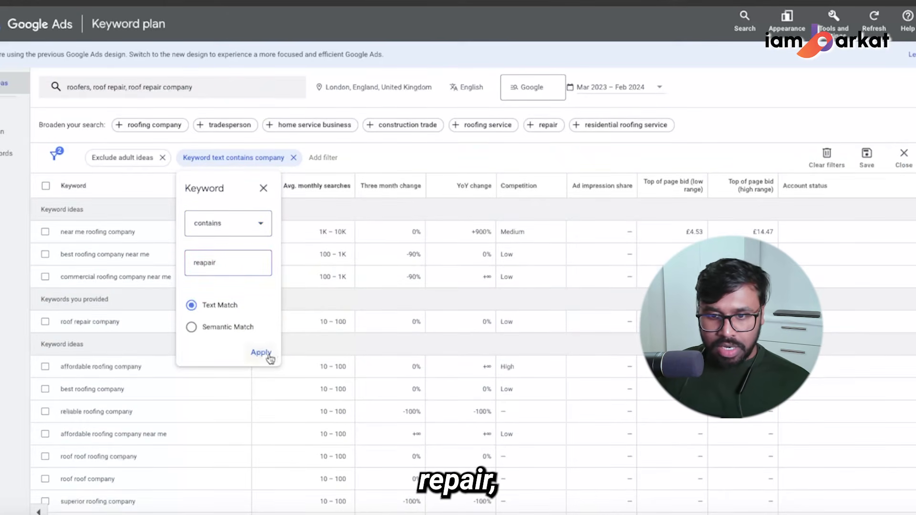
{"action": "left_click", "coordinate": [261, 352]}
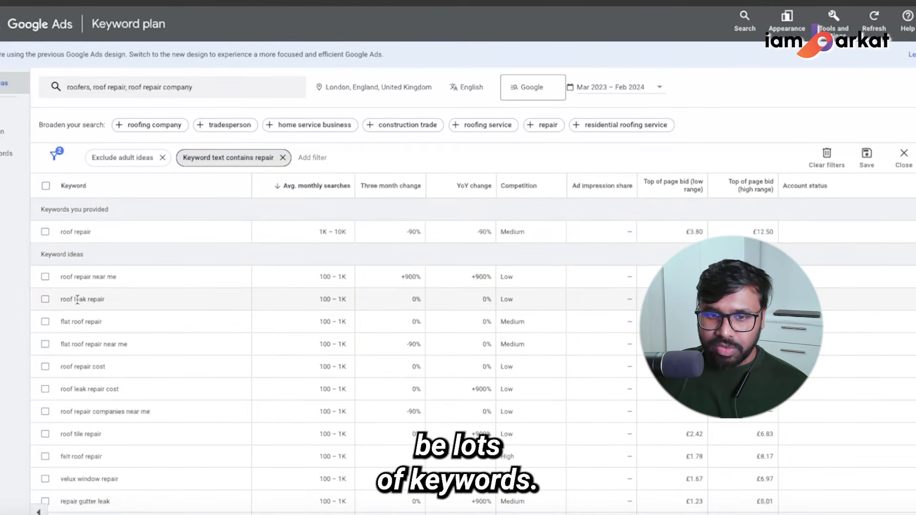
Select the keywords "roof repair", "roof repair near me" and "roof leak repair"
{"action": "left_click", "coordinate": [46, 231]}
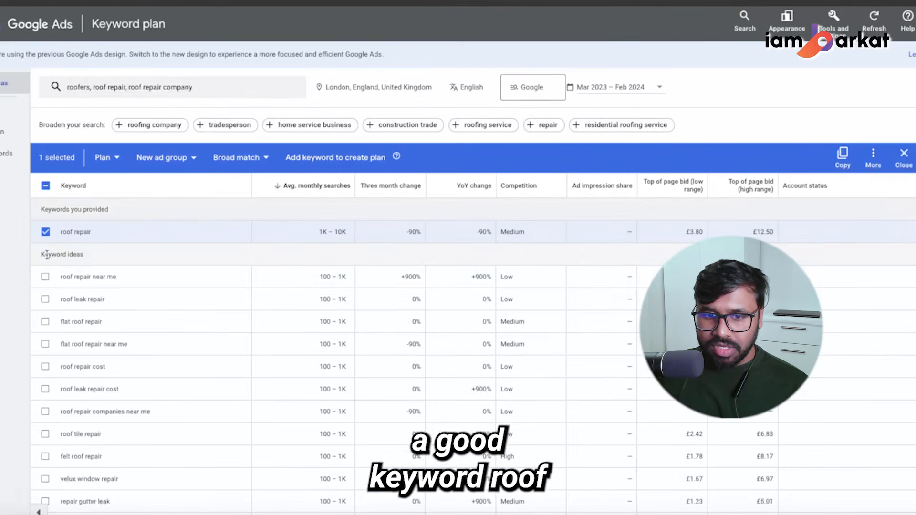
{"action": "left_click", "coordinate": [45, 277]}
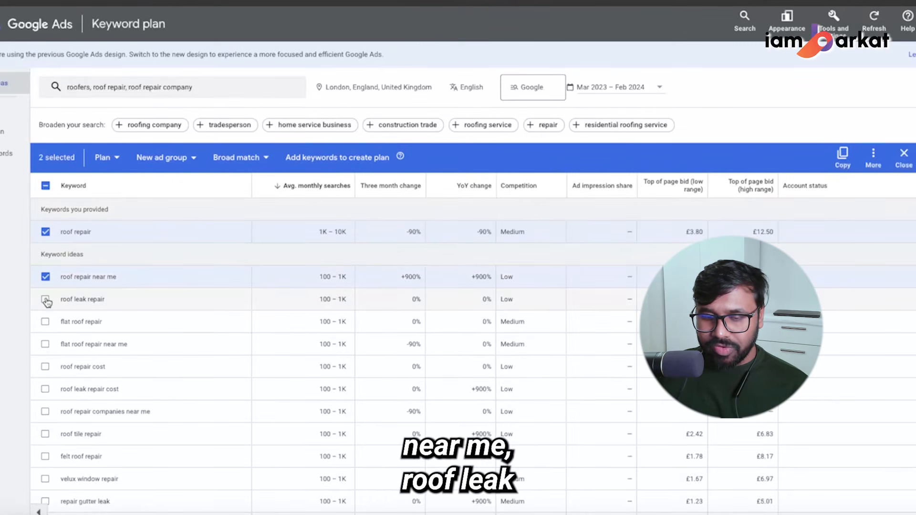
{"action": "left_click", "coordinate": [46, 299]}
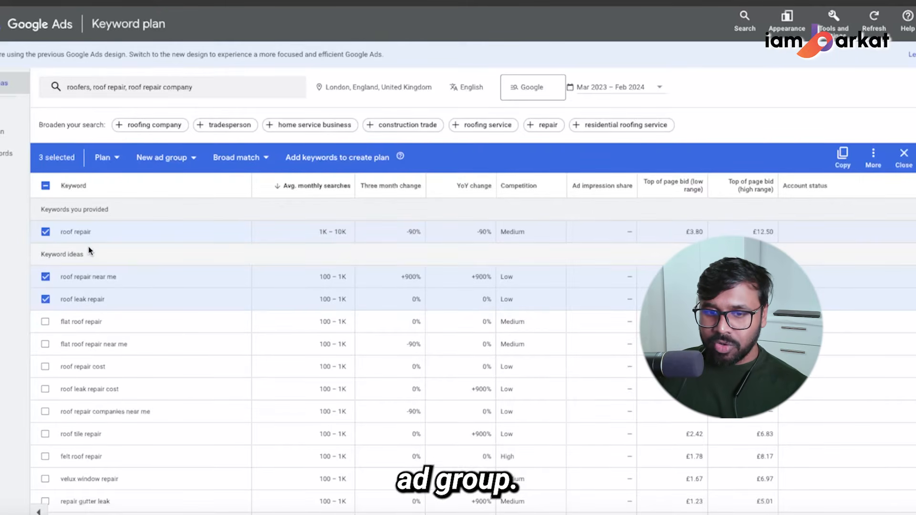
{"action": "left_click_drag", "start_coordinate": [64, 300], "coordinate": [105, 301]}
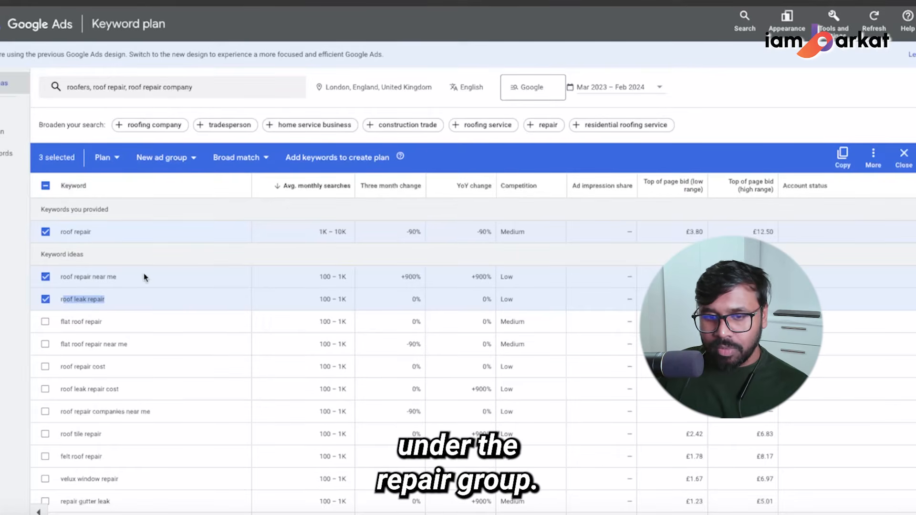
Add the keywords "roof repair cost", "roof leak repair cost" and "roof repair companies near me" to the selection
{"action": "scroll", "coordinate": [146, 277], "scroll_direction": "down", "scroll_amount": 1}
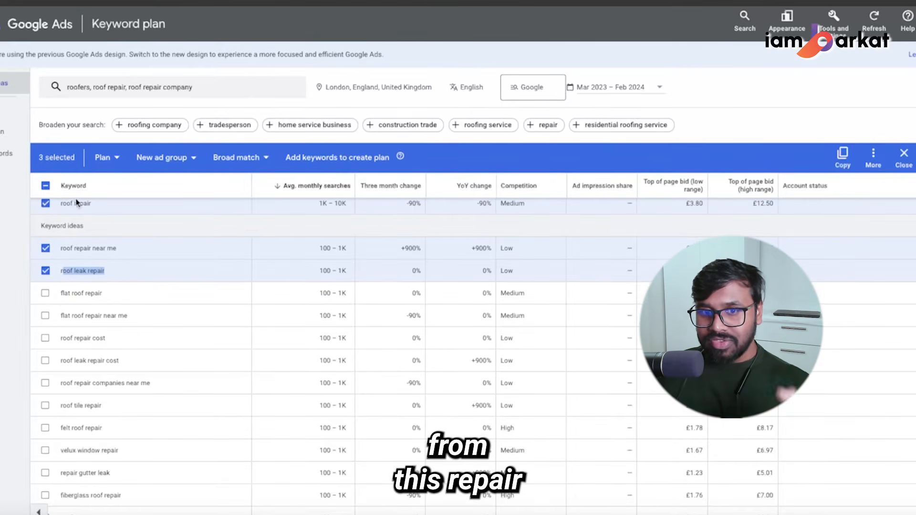
{"action": "left_click", "coordinate": [45, 338]}
{"action": "left_click", "coordinate": [45, 361]}
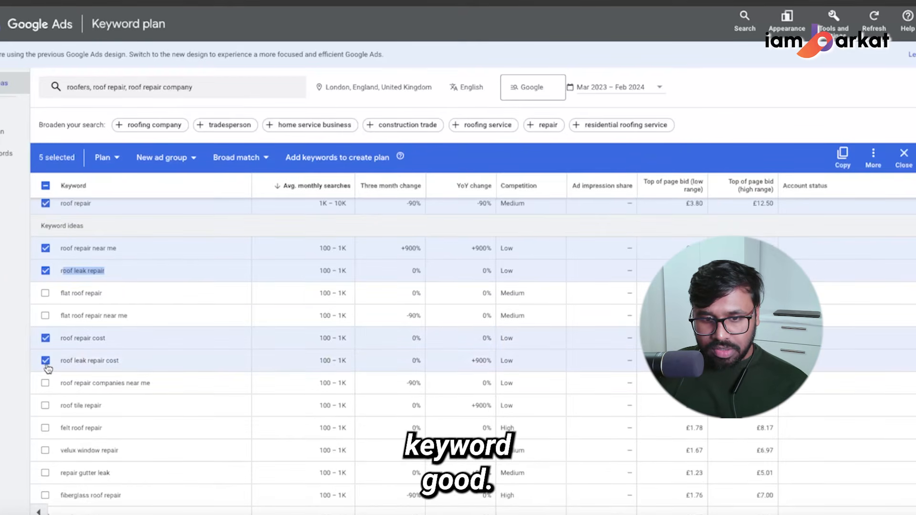
{"action": "left_click", "coordinate": [44, 383]}
Add the keywords "roof repair company" and "roof leak repair near me" to the selection
{"action": "scroll", "coordinate": [76, 375], "scroll_direction": "down", "scroll_amount": 1}
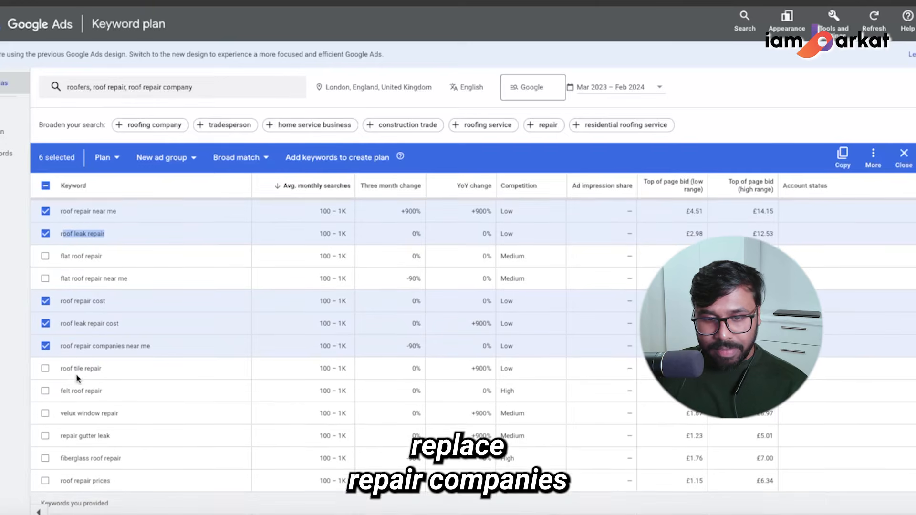
{"action": "scroll", "coordinate": [182, 365], "scroll_direction": "down", "scroll_amount": 1}
{"action": "scroll", "coordinate": [144, 405], "scroll_direction": "down", "scroll_amount": 1}
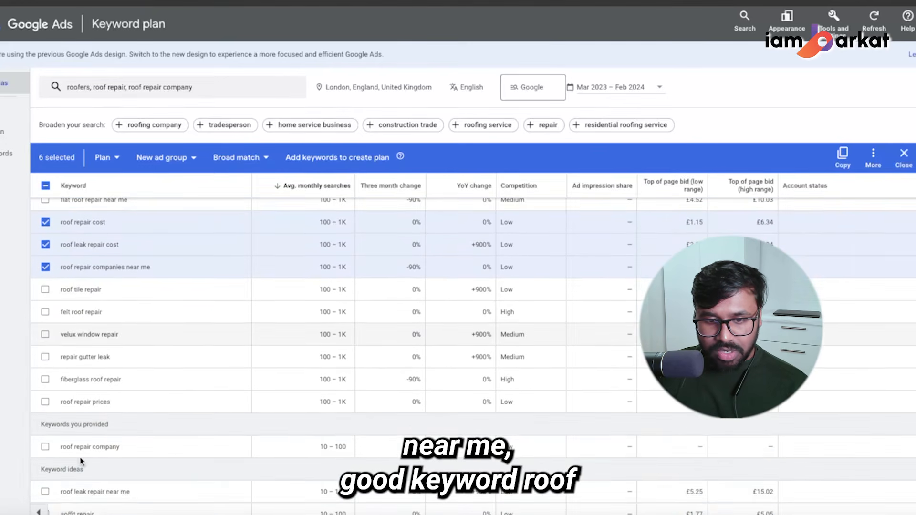
{"action": "left_click", "coordinate": [44, 452]}
{"action": "scroll", "coordinate": [295, 353], "scroll_direction": "down", "scroll_amount": 2}
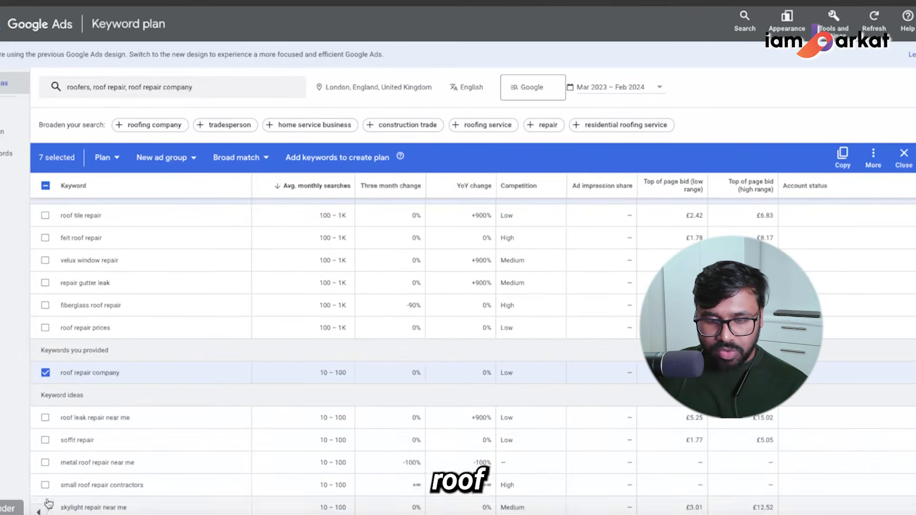
{"action": "left_click", "coordinate": [45, 418]}
Also select "emergency roof repair near me", "emergency roof leak repair" and "small roof repair contractors" among the keyword ideas
{"action": "scroll", "coordinate": [244, 404], "scroll_direction": "down", "scroll_amount": 2}
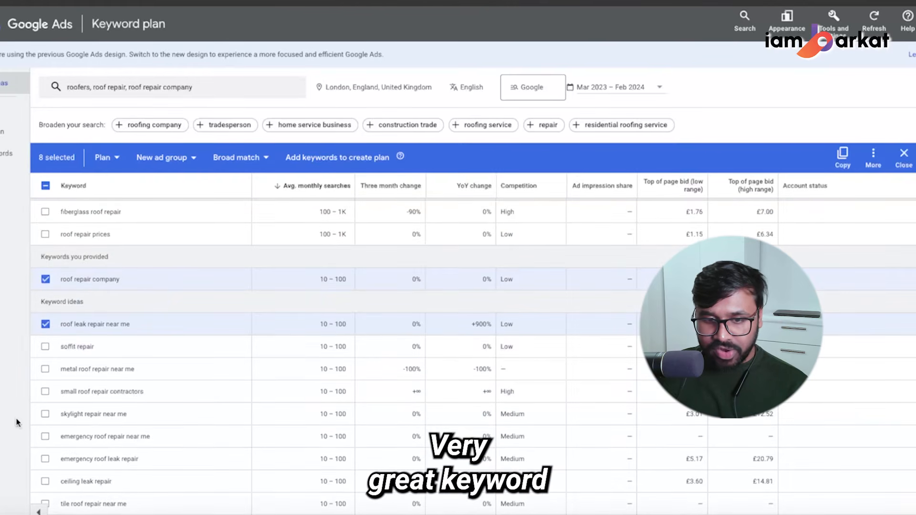
{"action": "left_click", "coordinate": [45, 436]}
{"action": "scroll", "coordinate": [73, 464], "scroll_direction": "down", "scroll_amount": 1}
{"action": "scroll", "coordinate": [73, 463], "scroll_direction": "down", "scroll_amount": 1}
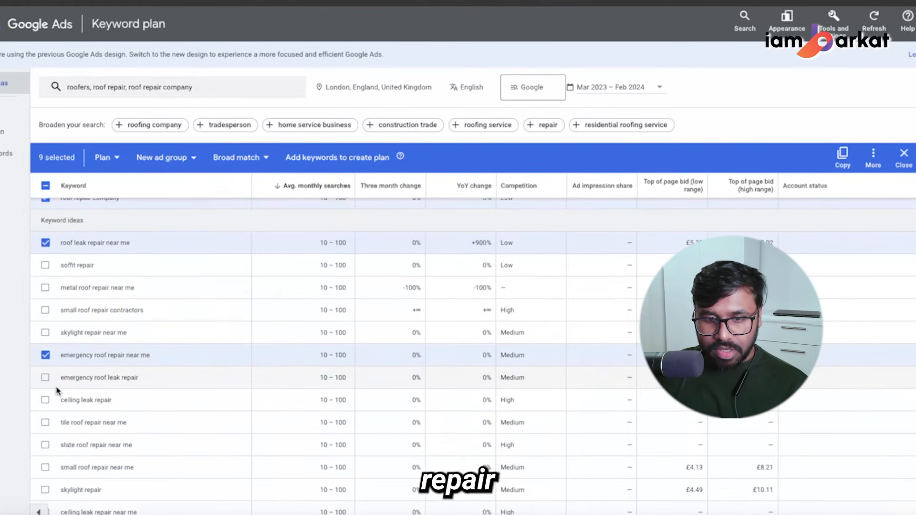
{"action": "left_click", "coordinate": [46, 378]}
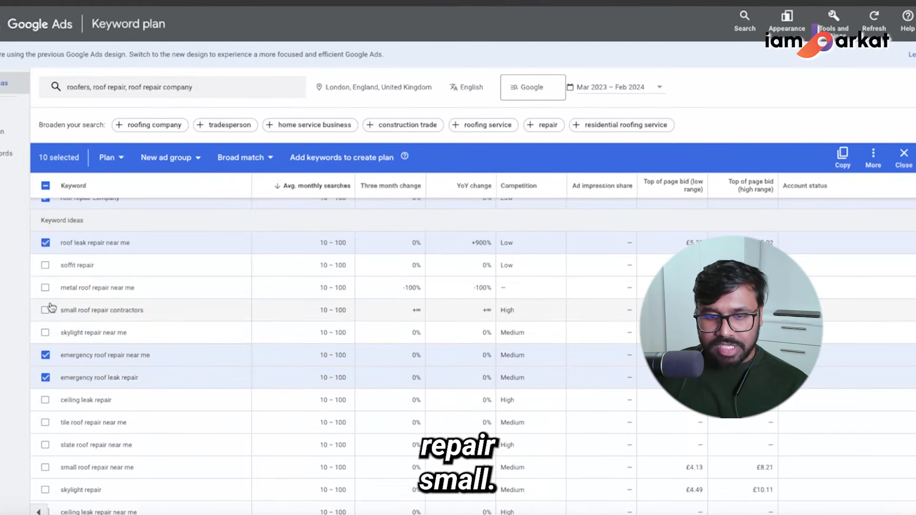
{"action": "left_click", "coordinate": [45, 310]}
Also select "small roof repair near me", "roof and gutter repair" and "roofing repair contractors near me" among the keyword ideas
{"action": "scroll", "coordinate": [81, 283], "scroll_direction": "down", "scroll_amount": 1}
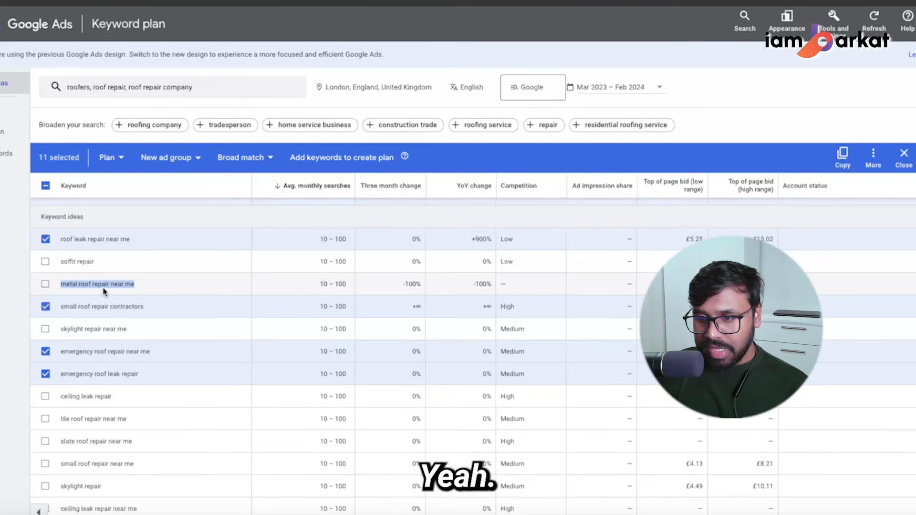
{"action": "scroll", "coordinate": [97, 275], "scroll_direction": "down", "scroll_amount": 1}
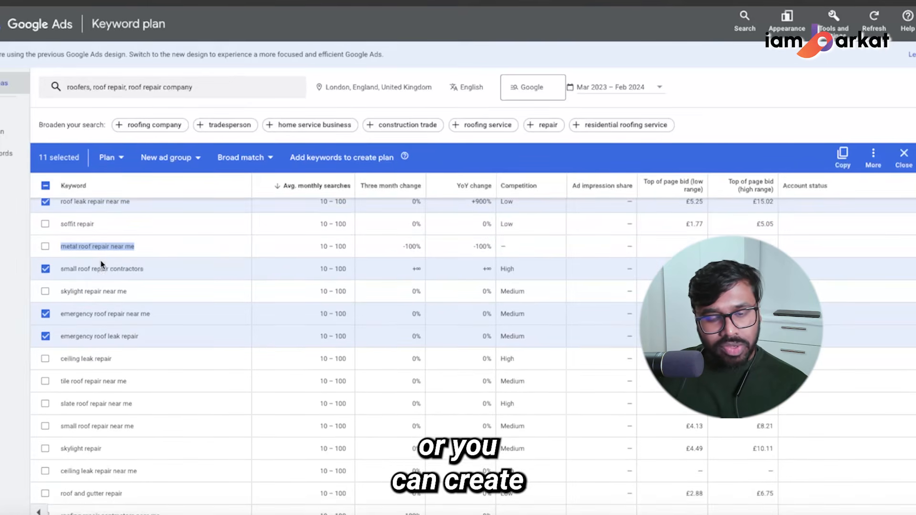
{"action": "scroll", "coordinate": [98, 272], "scroll_direction": "down", "scroll_amount": 1}
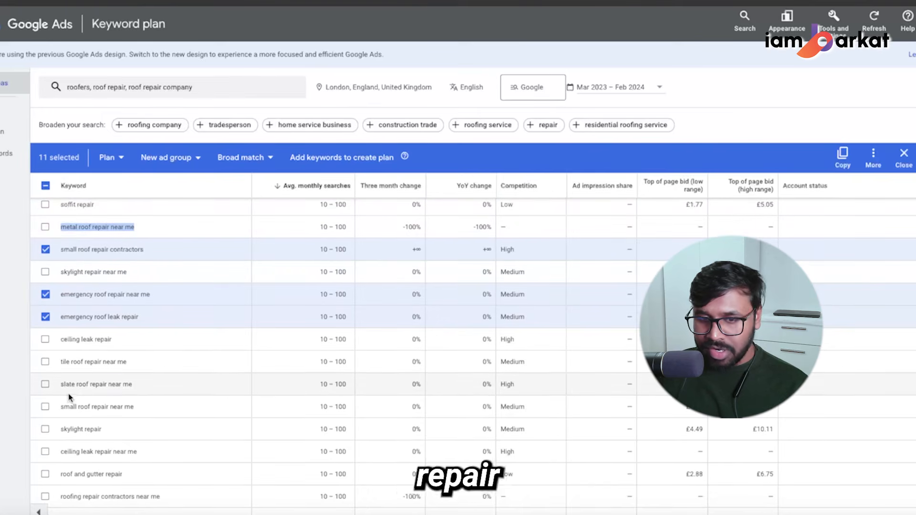
{"action": "left_click", "coordinate": [44, 408]}
{"action": "scroll", "coordinate": [258, 334], "scroll_direction": "down", "scroll_amount": 1}
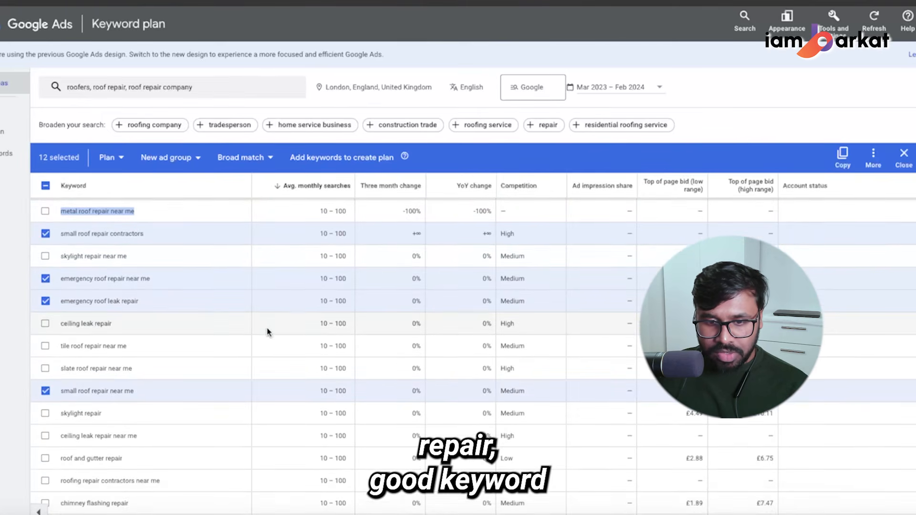
{"action": "left_click", "coordinate": [44, 459]}
{"action": "scroll", "coordinate": [52, 453], "scroll_direction": "down", "scroll_amount": 2}
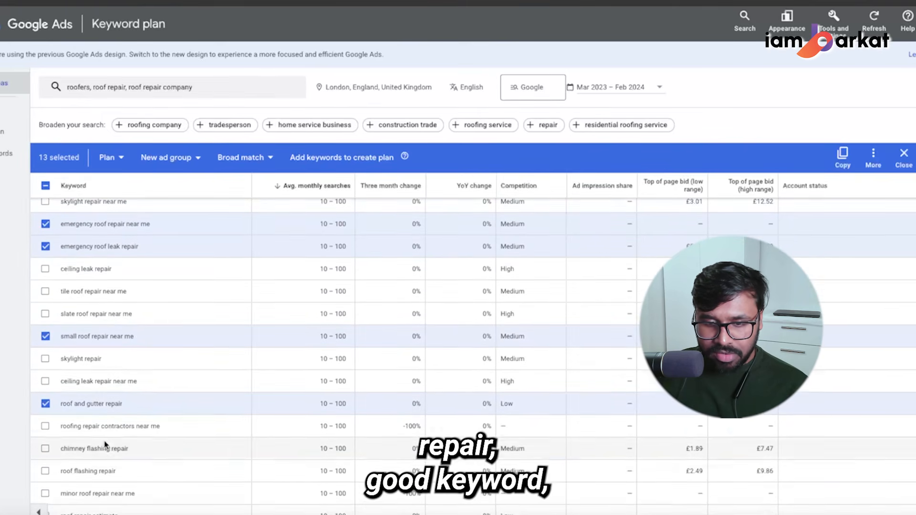
{"action": "left_click", "coordinate": [45, 427]}
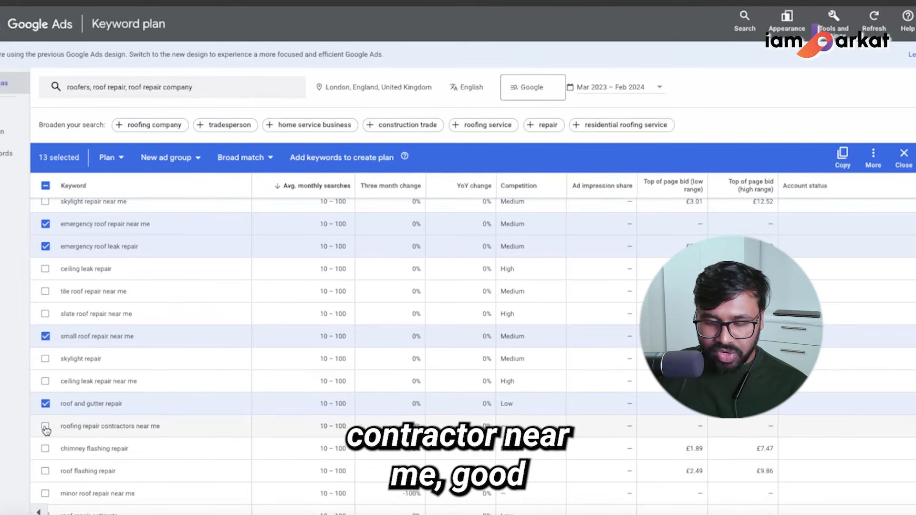
Add the keywords "minor roof repair near me" and "best roof repair near me" to the selection
{"action": "scroll", "coordinate": [209, 417], "scroll_direction": "down", "scroll_amount": 5}
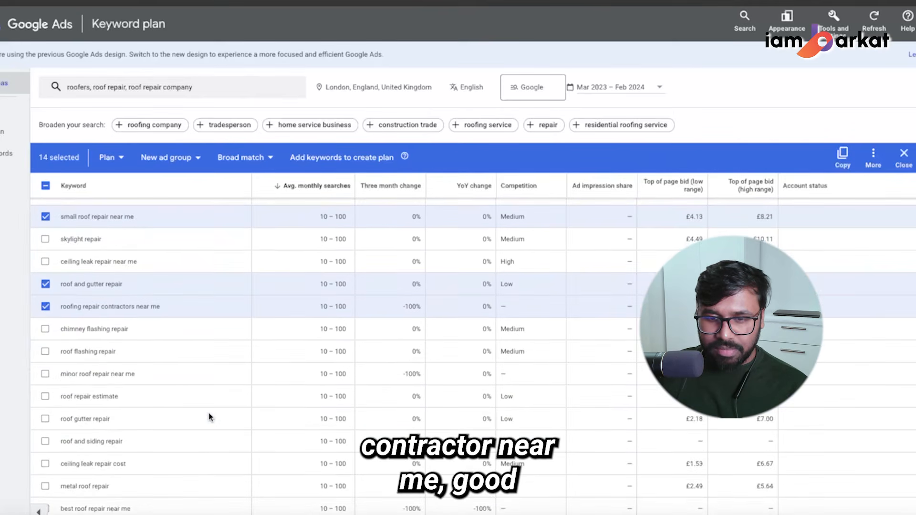
{"action": "left_click", "coordinate": [45, 374]}
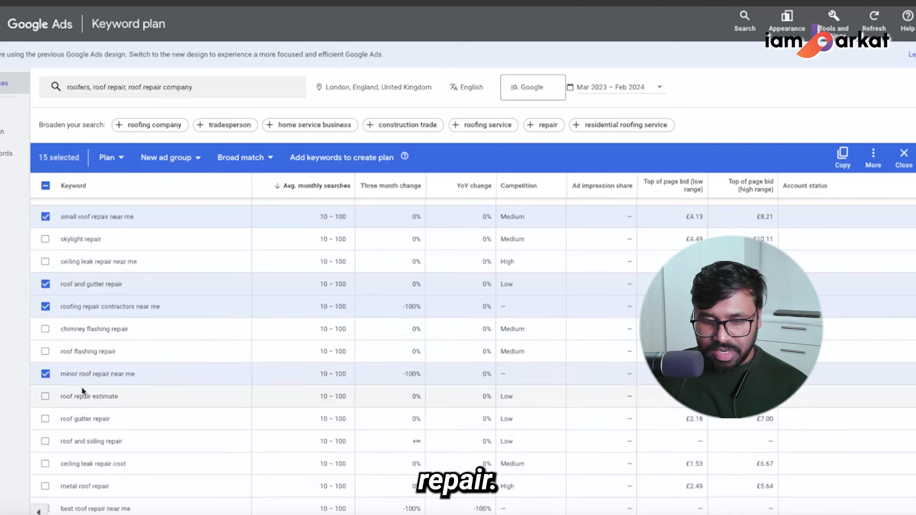
{"action": "scroll", "coordinate": [96, 401], "scroll_direction": "down", "scroll_amount": 1}
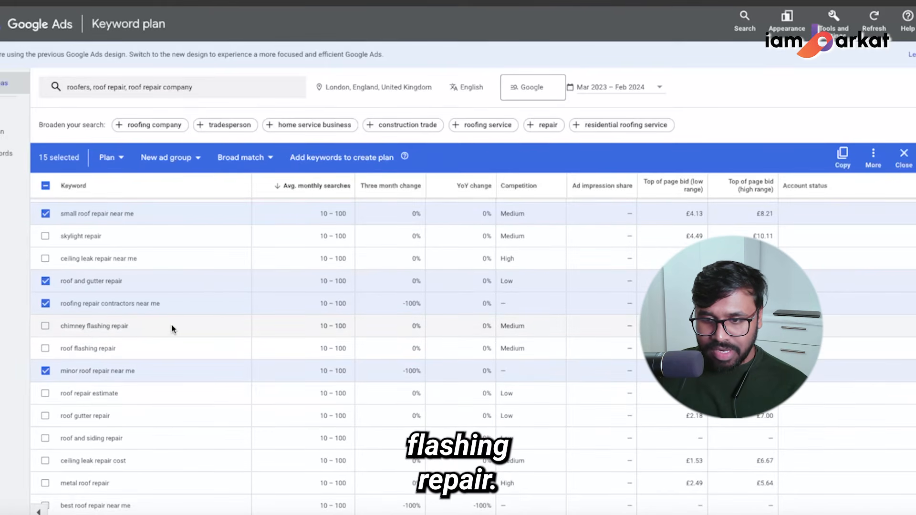
{"action": "scroll", "coordinate": [172, 330], "scroll_direction": "down", "scroll_amount": 2}
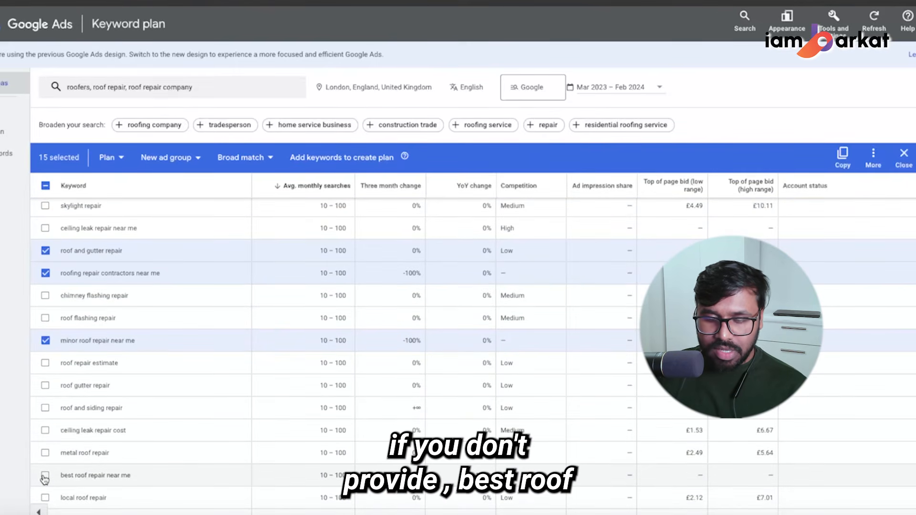
{"action": "left_click", "coordinate": [45, 476]}
Add the keywords "local roof repair near me", "emergency roof leak repair near me" and "roof repair services" to the selection
{"action": "scroll", "coordinate": [47, 475], "scroll_direction": "down", "scroll_amount": 4}
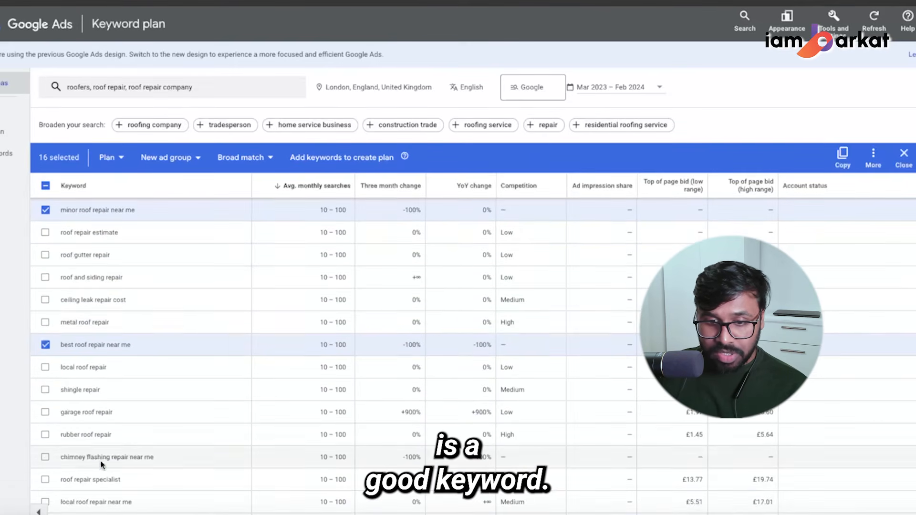
{"action": "left_click", "coordinate": [45, 474]}
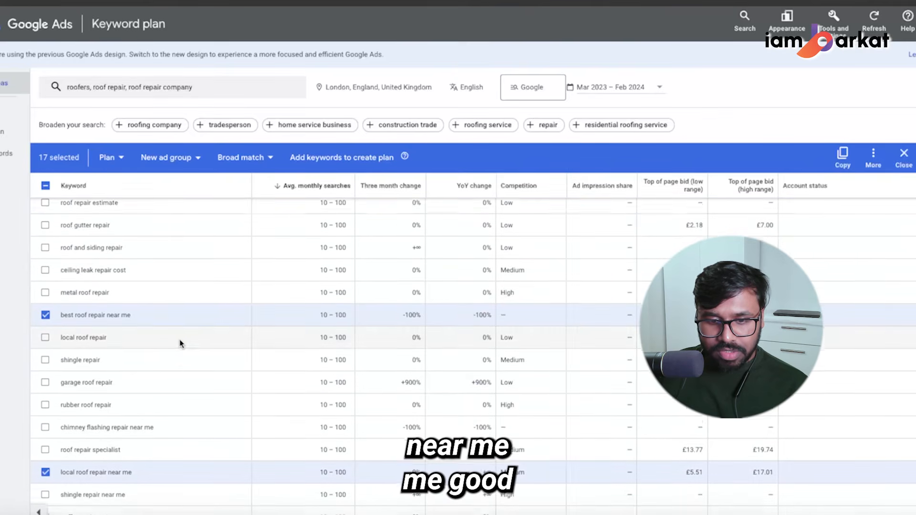
{"action": "scroll", "coordinate": [45, 467], "scroll_direction": "down", "scroll_amount": 3}
{"action": "left_click", "coordinate": [45, 456]}
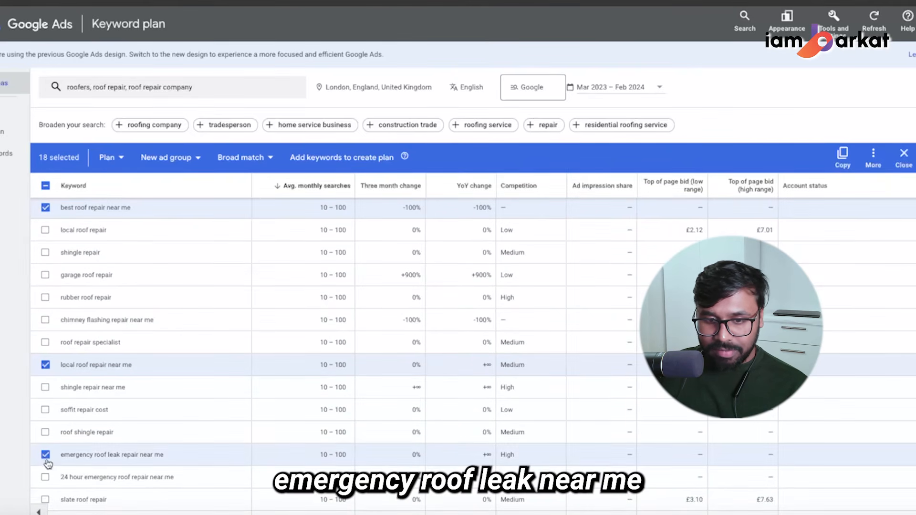
{"action": "scroll", "coordinate": [47, 455], "scroll_direction": "down", "scroll_amount": 4}
{"action": "left_click_drag", "start_coordinate": [61, 316], "coordinate": [187, 317]}
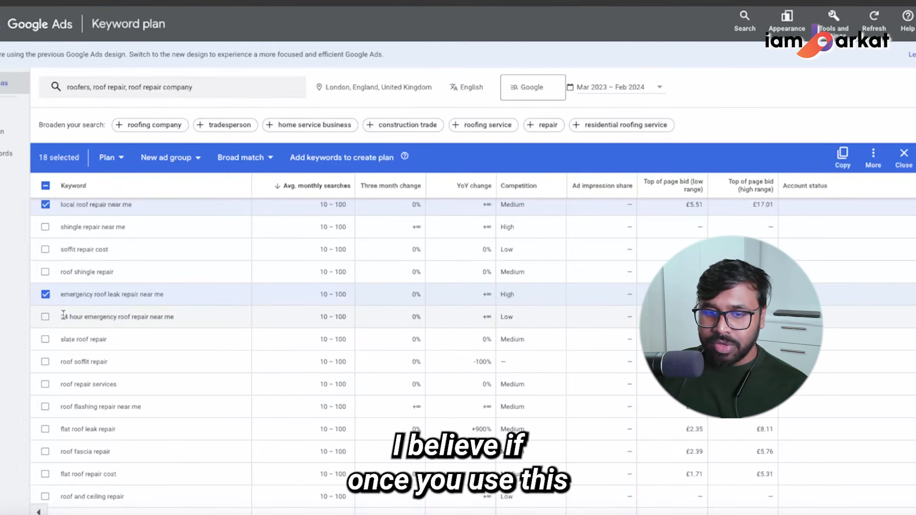
{"action": "left_click_drag", "start_coordinate": [64, 317], "coordinate": [166, 314]}
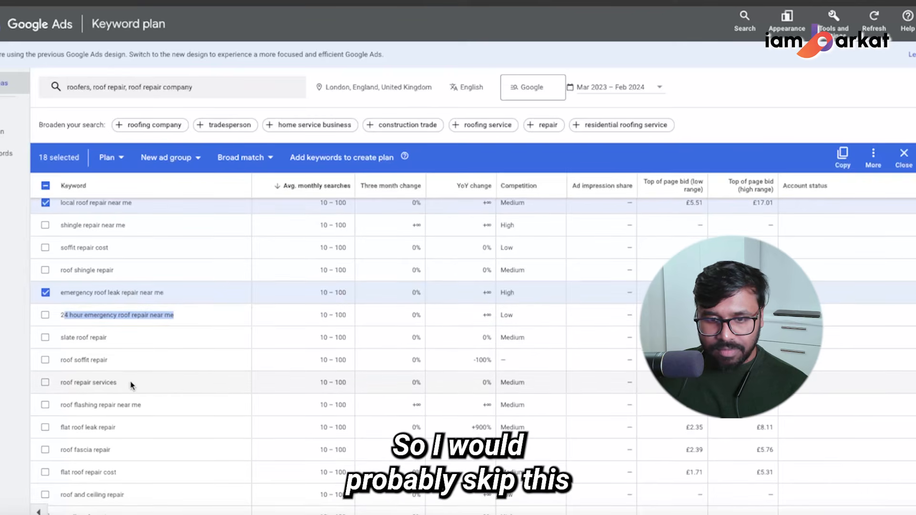
{"action": "left_click", "coordinate": [45, 383]}
Copy the selected repair keywords and paste them into the Google Sheets keyword sheet under "Adgroup: Repair", starting at C2
{"action": "scroll", "coordinate": [222, 398], "scroll_direction": "down", "scroll_amount": 15}
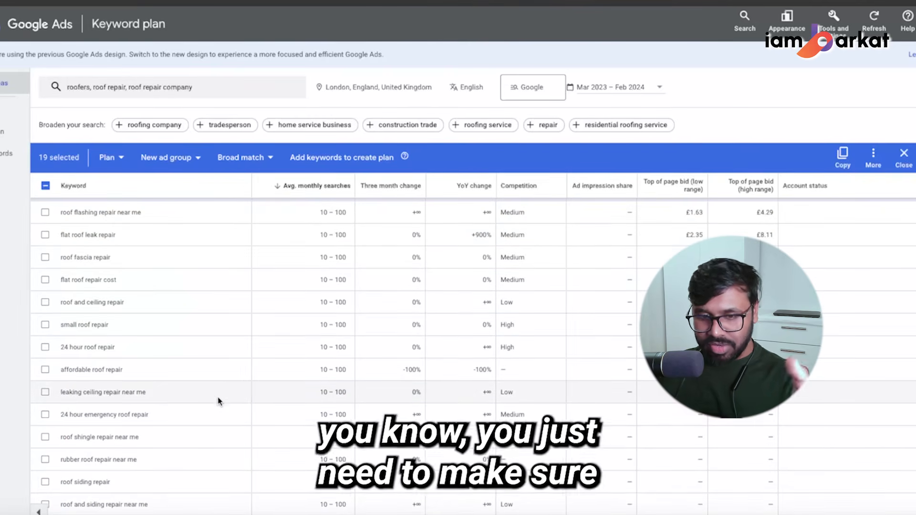
{"action": "scroll", "coordinate": [227, 395], "scroll_direction": "down", "scroll_amount": 2}
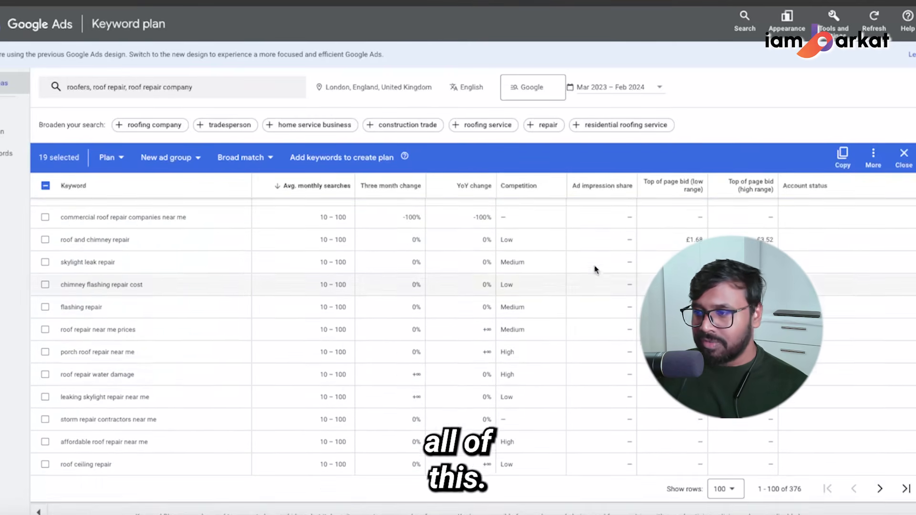
{"action": "left_click", "coordinate": [843, 155]}
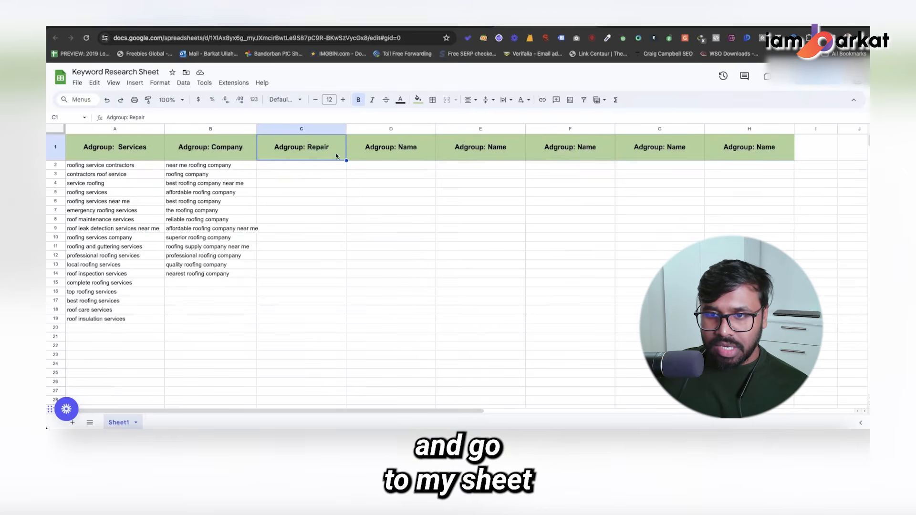
{"action": "left_click", "coordinate": [315, 165]}
{"action": "key", "text": "ctrl+v"}
{"action": "left_click", "coordinate": [401, 282]}
{"action": "left_click", "coordinate": [404, 201]}
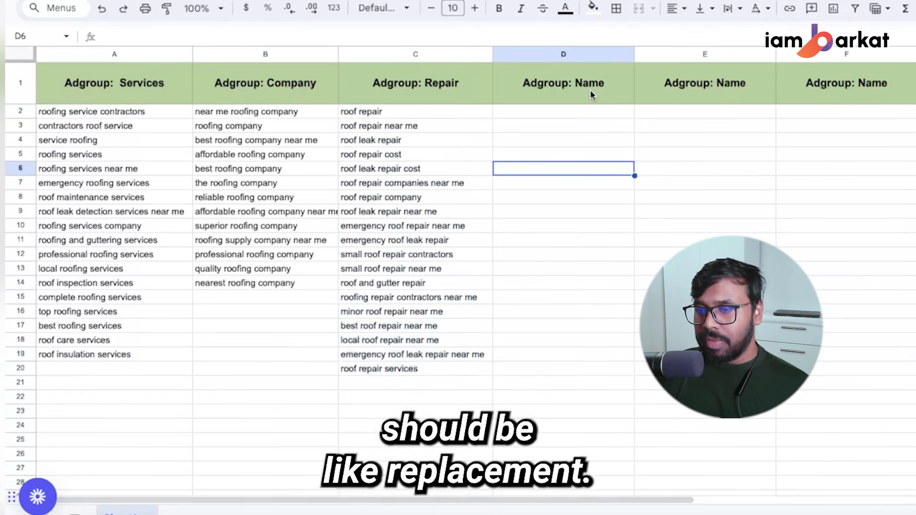
Change the heading in cell D1 to "Adgroup: Replacement"
{"action": "left_click", "coordinate": [591, 94]}
{"action": "key", "text": "Return"}
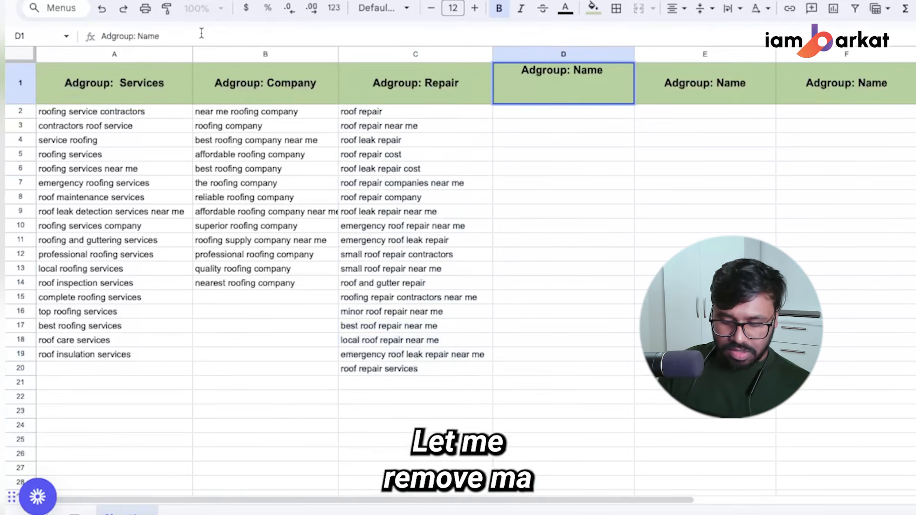
{"action": "key", "text": "BackSpace"}
{"action": "key", "text": "BackSpace"}
{"action": "key", "text": "BackSpace"}
{"action": "key", "text": "BackSpace"}
{"action": "type", "text": "Replacement"}
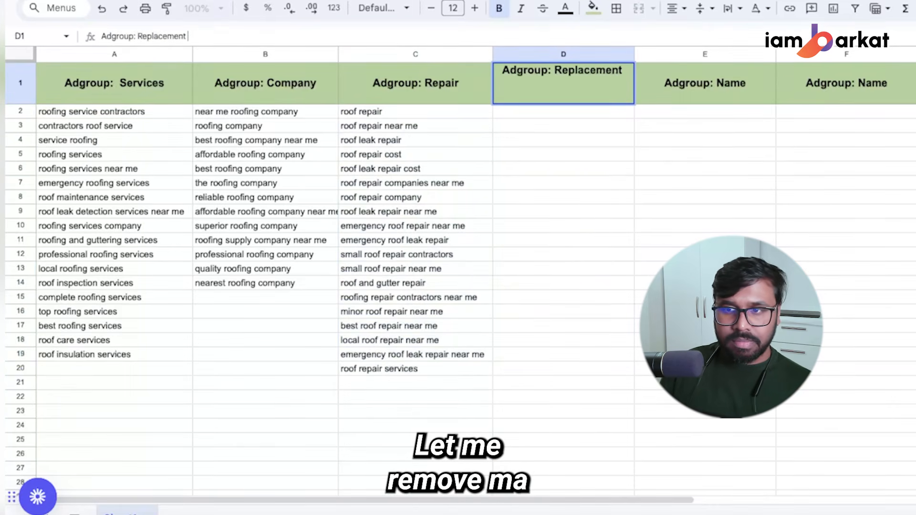
{"action": "left_click", "coordinate": [656, 238]}
Change the column E heading to "Adgroup: GEO" and enter the keyword "roofers london" in E2
{"action": "left_click", "coordinate": [763, 84]}
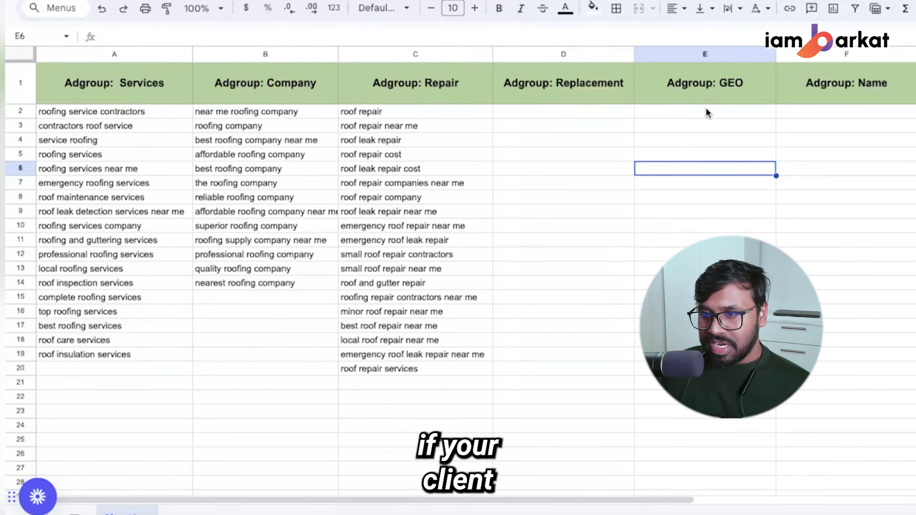
{"action": "left_click", "coordinate": [705, 108]}
{"action": "type", "text": "roofers "}
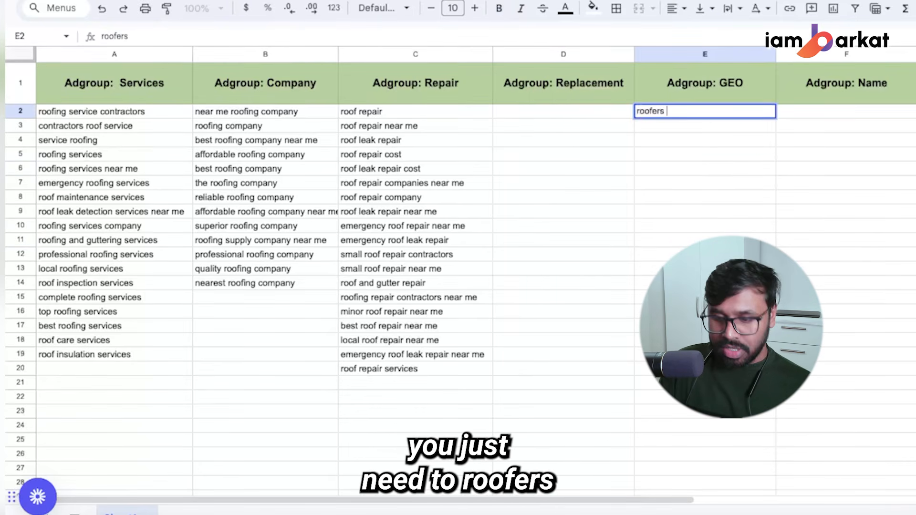
{"action": "type", "text": "london"}
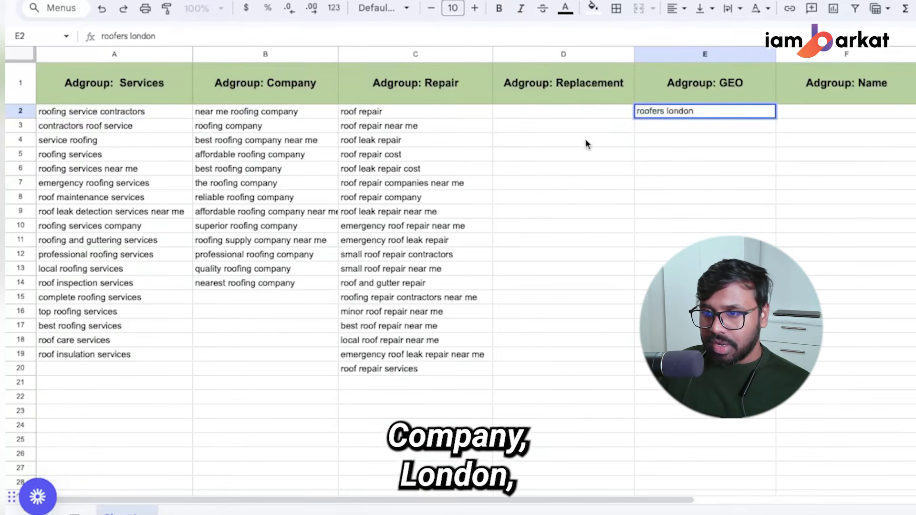
{"action": "key", "text": "Return"}
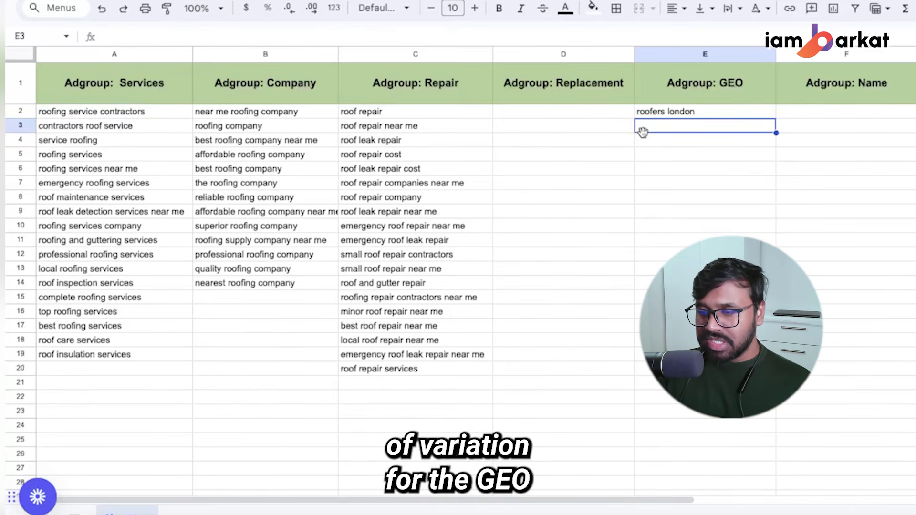
Change the heading in cell F1 to "Adgroup: local roofers"
{"action": "left_click", "coordinate": [863, 98]}
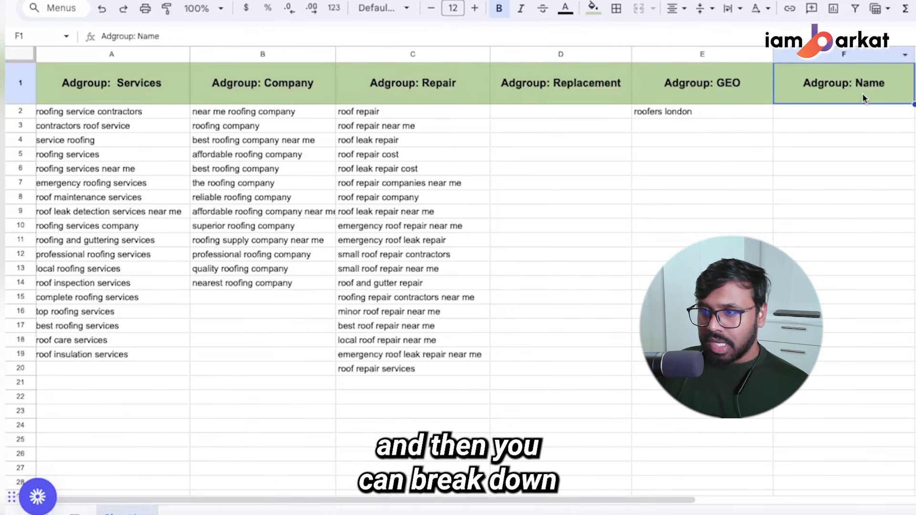
{"action": "double_click", "coordinate": [148, 36]}
{"action": "type", "text": "local roofers"}
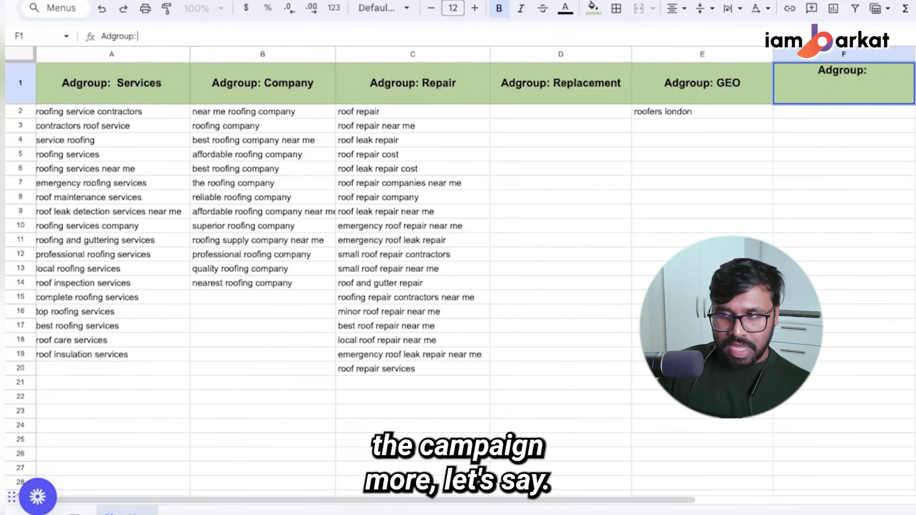
{"action": "left_click", "coordinate": [687, 325]}
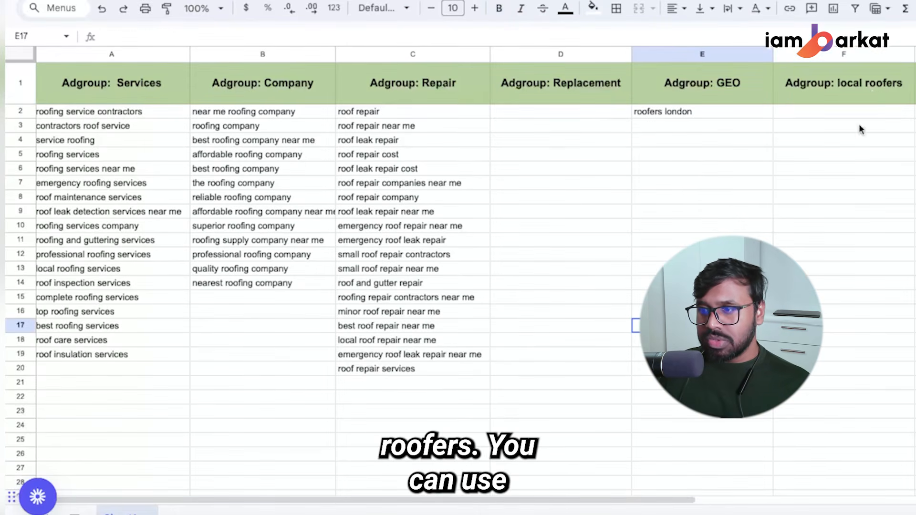
Clear the ad group name from the heading in F1, keeping only "Adgroup:"
{"action": "left_click", "coordinate": [870, 91]}
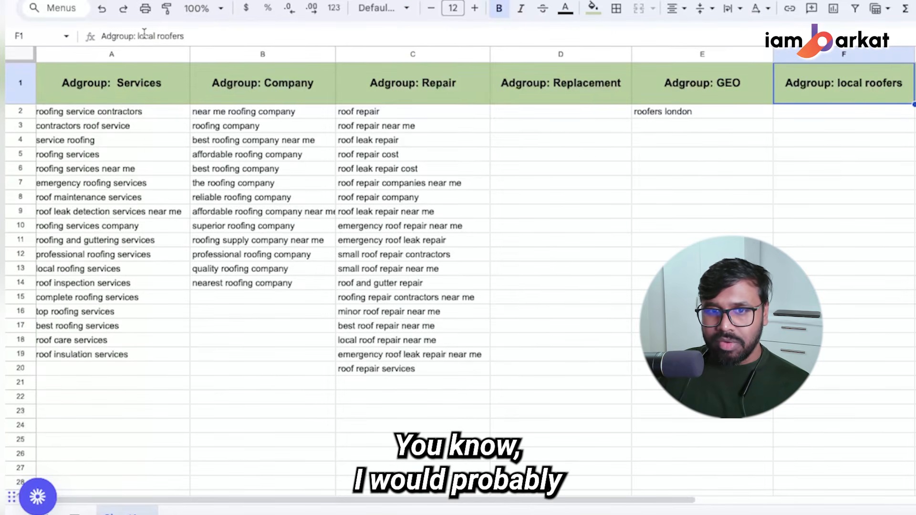
{"action": "left_click_drag", "start_coordinate": [139, 36], "coordinate": [181, 37]}
{"action": "key", "text": "BackSpace"}
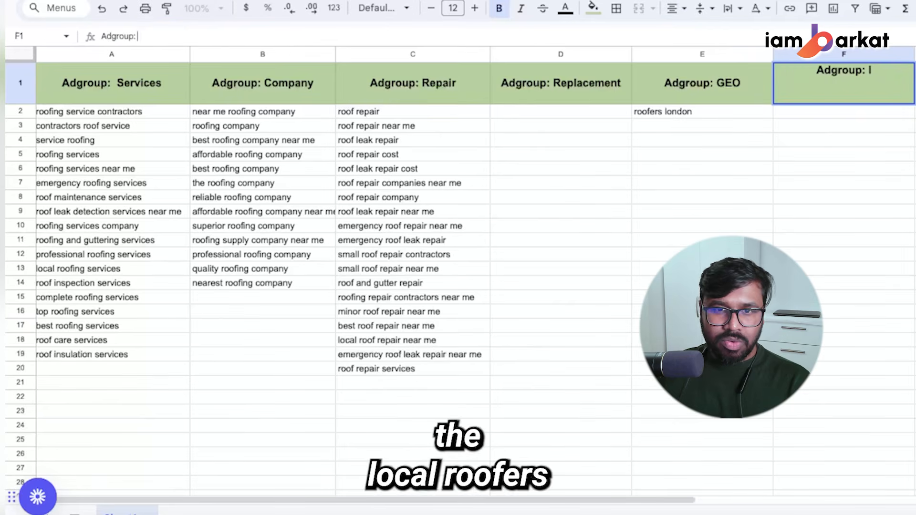
{"action": "left_click", "coordinate": [738, 212]}
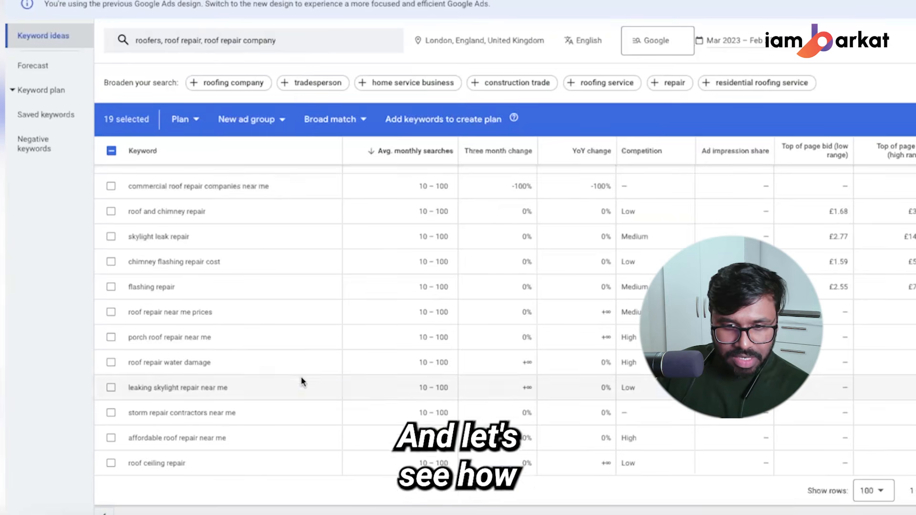
Change the column F heading to "Adgroup: Flat roofer" and enter the keyword "flat roof repair" in F4
{"action": "scroll", "coordinate": [305, 377], "scroll_direction": "up", "scroll_amount": 20}
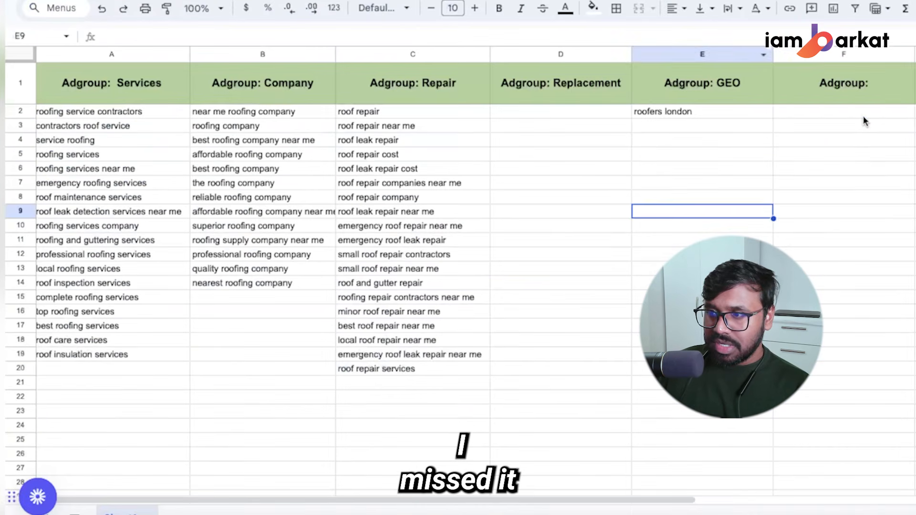
{"action": "left_click", "coordinate": [862, 117]}
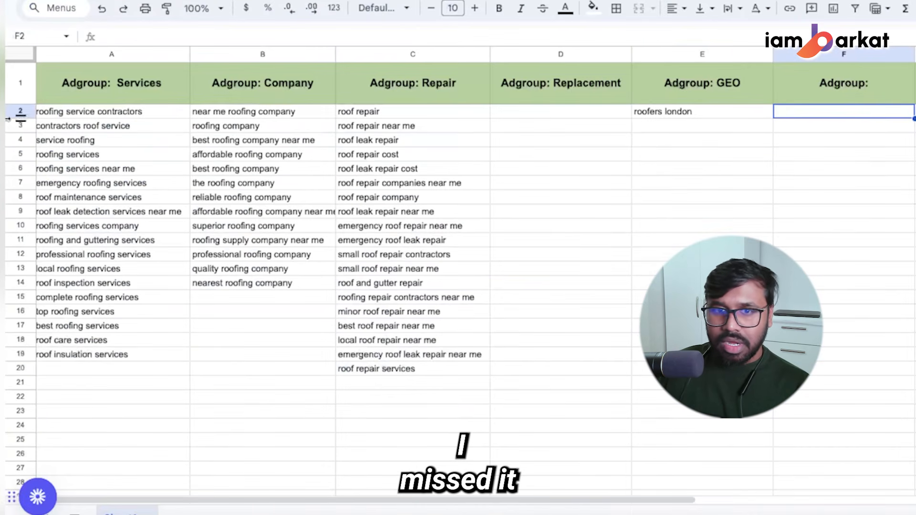
{"action": "key", "text": "Up"}
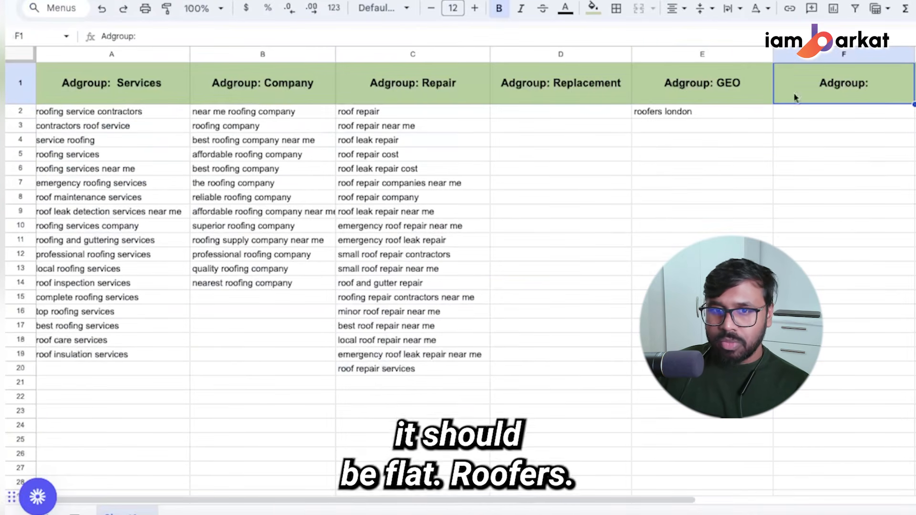
{"action": "left_click", "coordinate": [183, 40]}
{"action": "type", "text": "Flat roofer"}
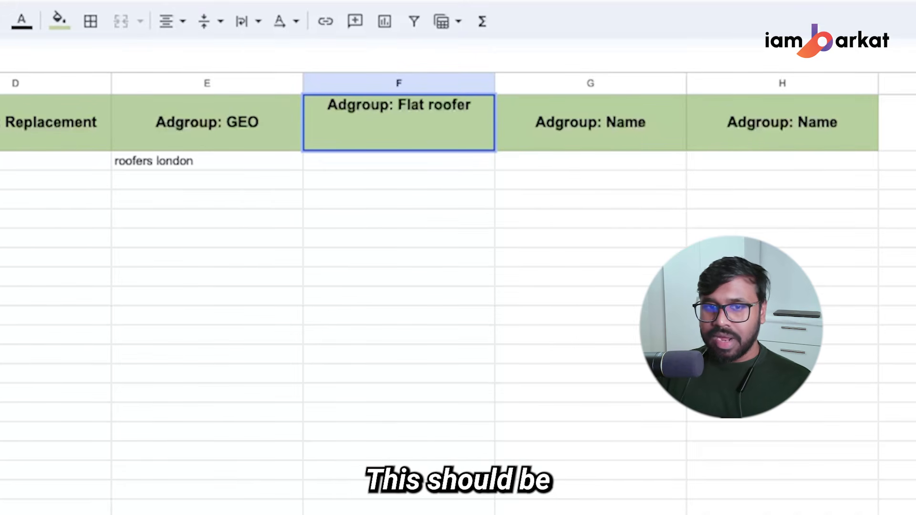
{"action": "left_click", "coordinate": [421, 192]}
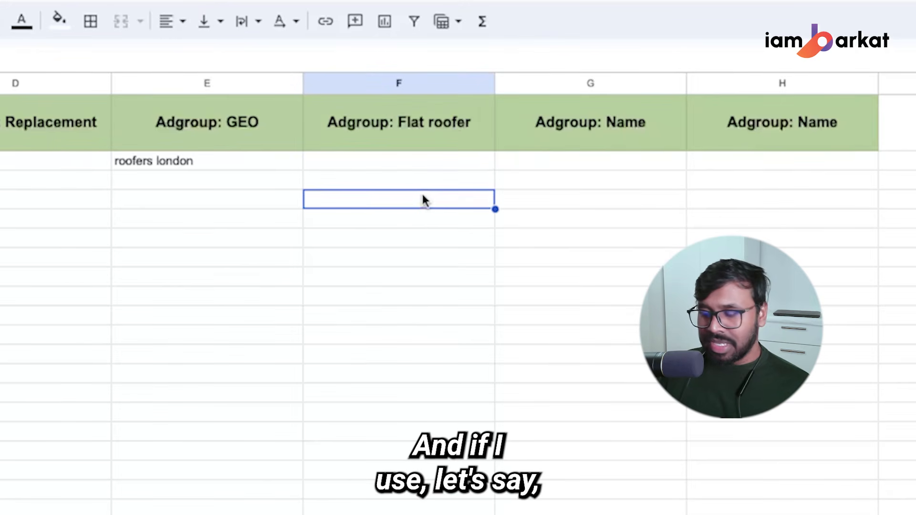
{"action": "type", "text": "flat roof repair"}
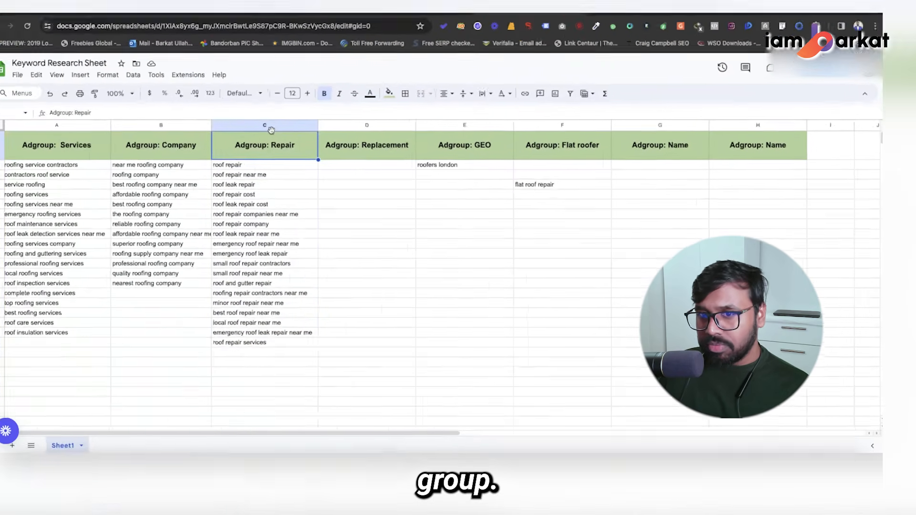
{"action": "left_click", "coordinate": [304, 129]}
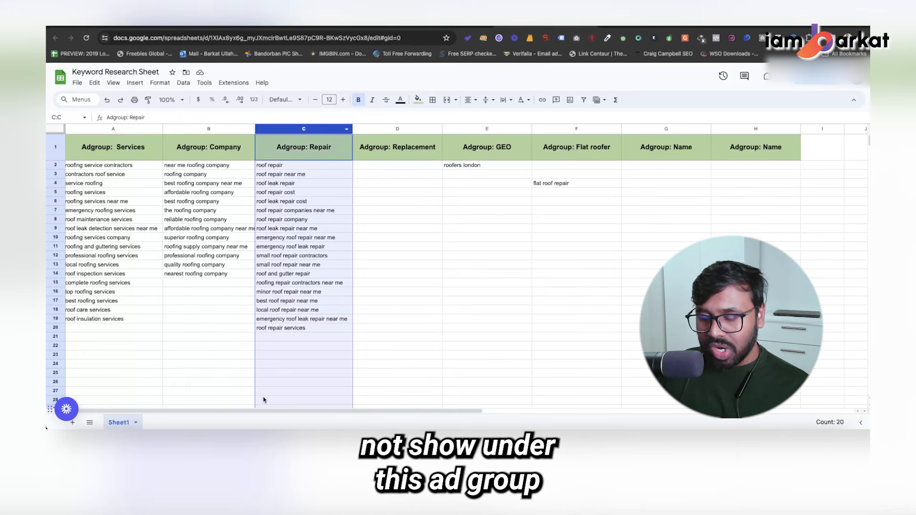
{"action": "left_click", "coordinate": [286, 373]}
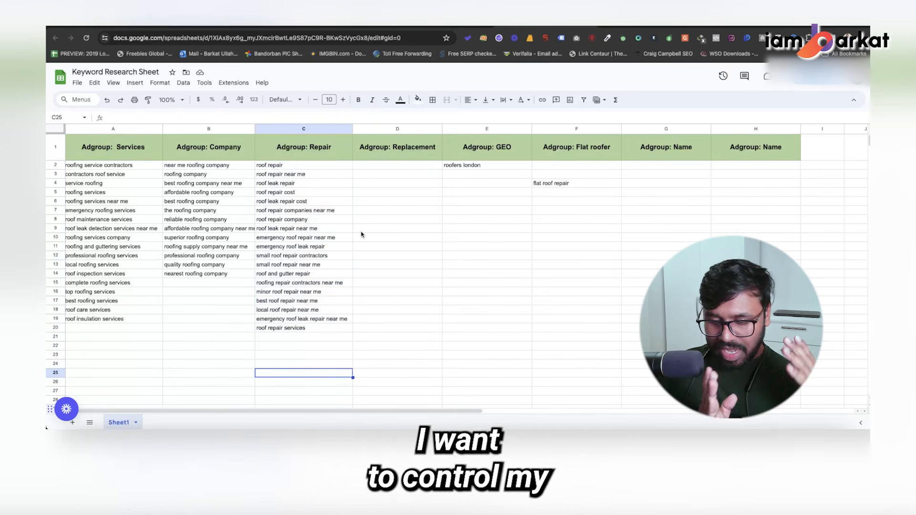